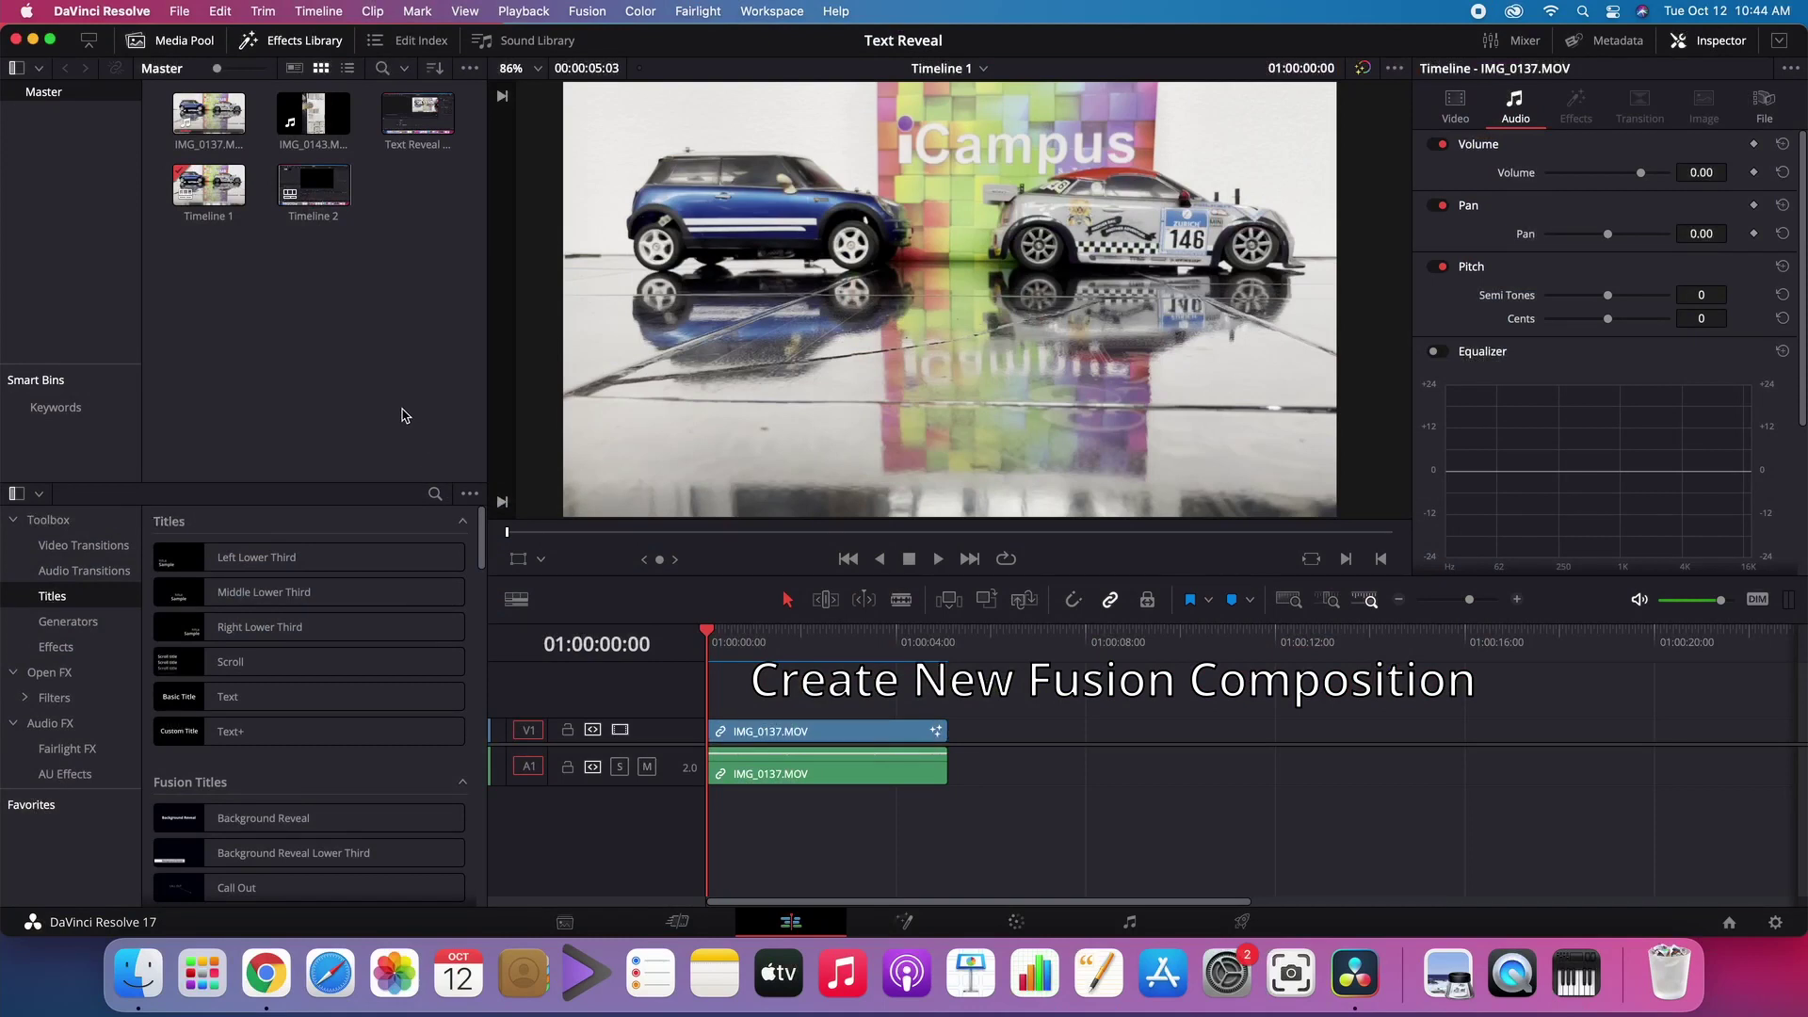
# Step: Create Fusion Composition 1 from the Media Pool and drag it onto the timeline above V1
pyautogui.rightClick(405, 416)
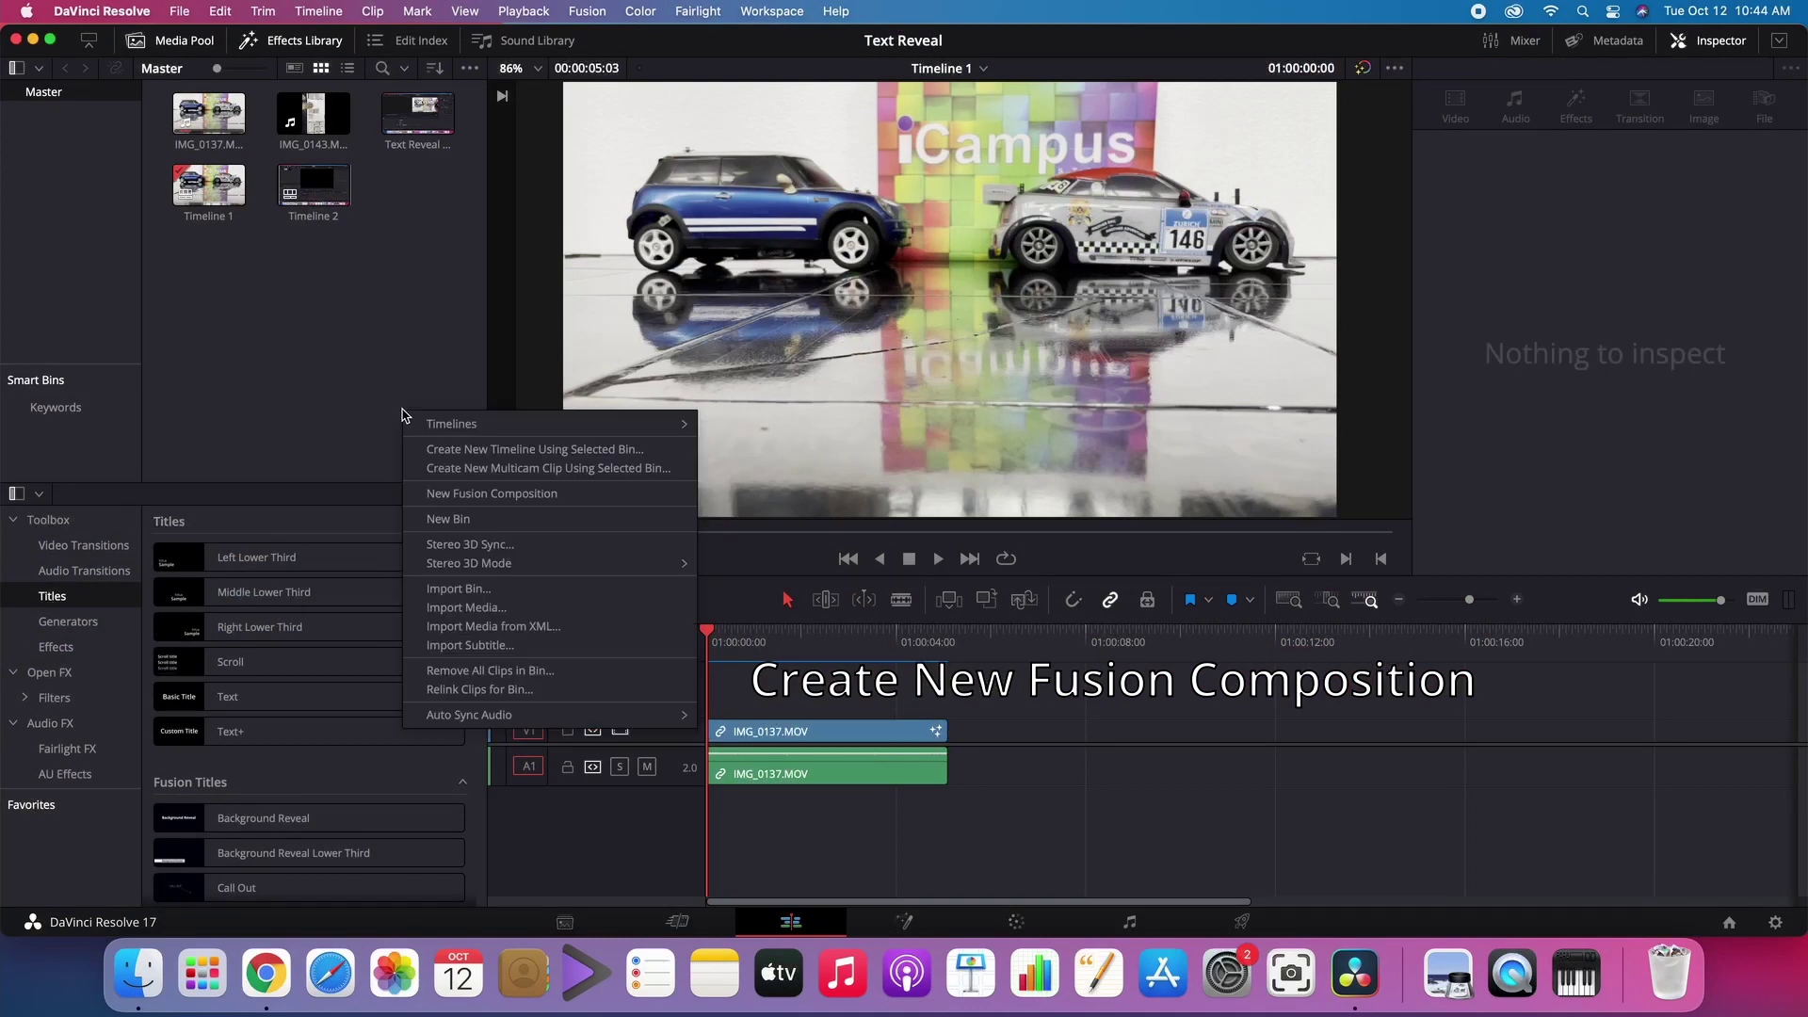
pyautogui.click(459, 495)
pyautogui.click(1027, 609)
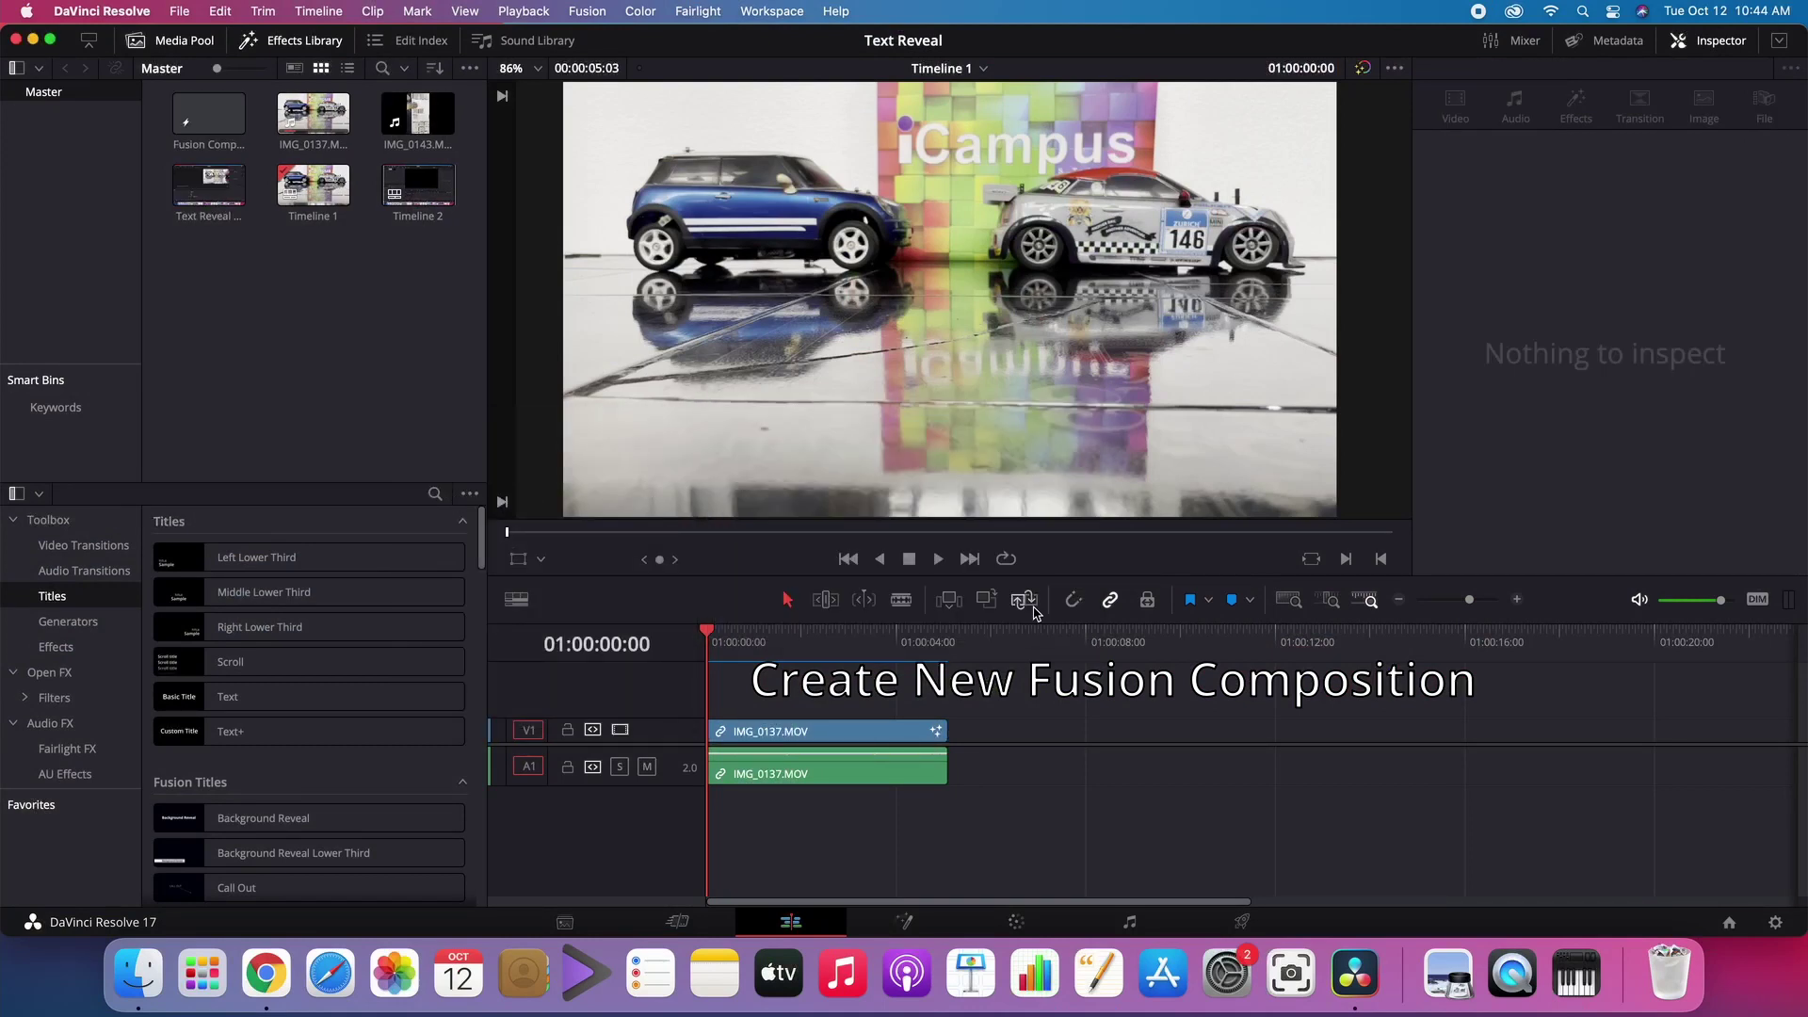
pyautogui.moveTo(208, 113); pyautogui.dragTo(712, 707)
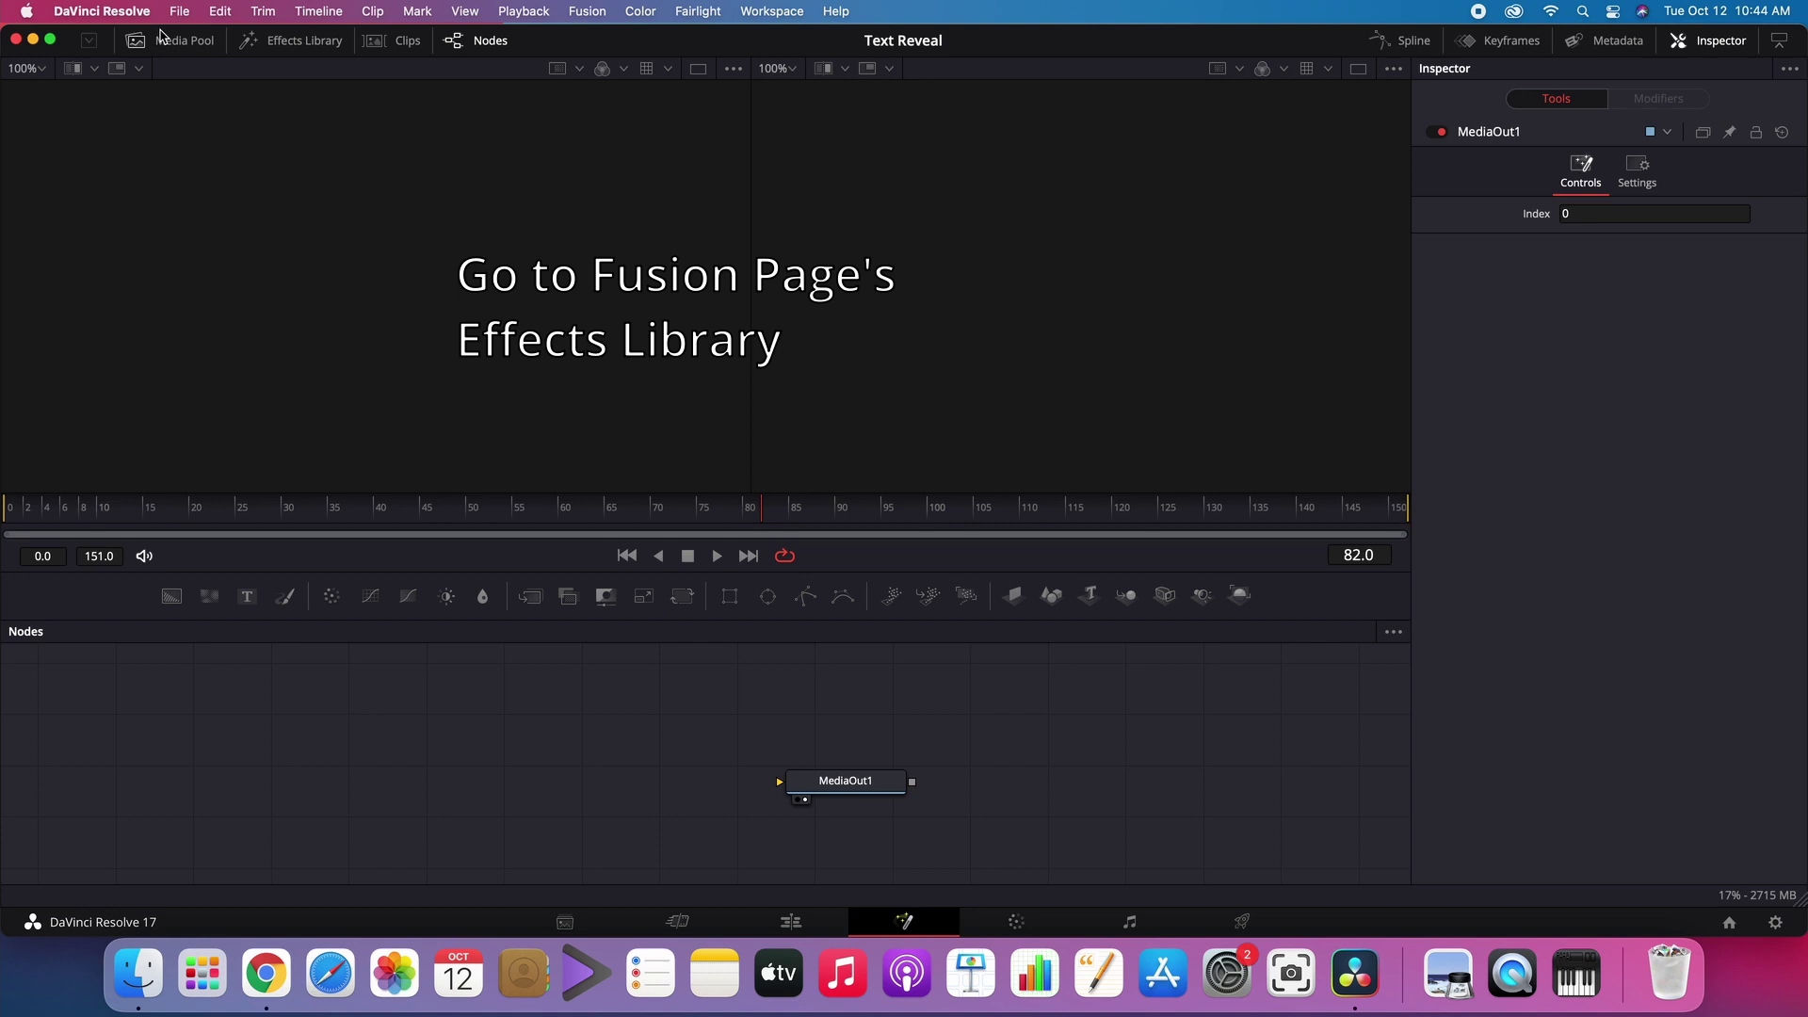
# Step: Add the Steam template from Templates > Fusion > Particles and place MediaOut1 beside Renderer3D1_3
pyautogui.click(295, 41)
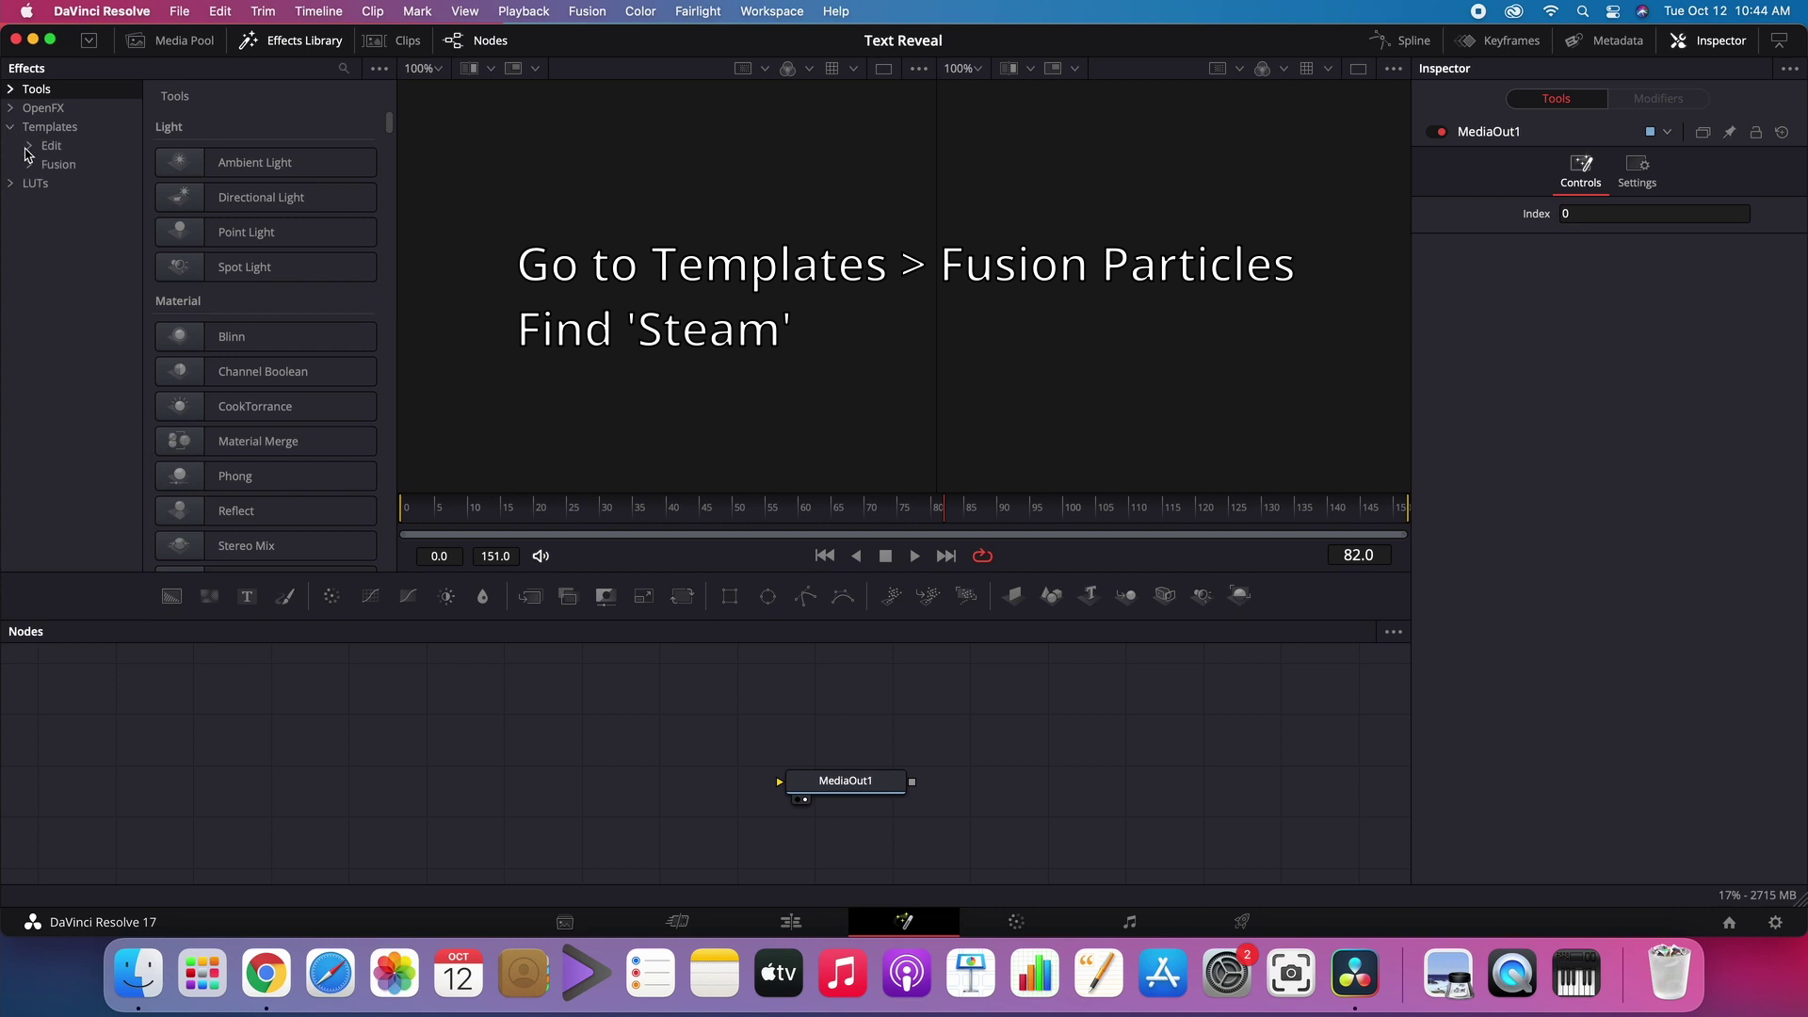
pyautogui.click(30, 166)
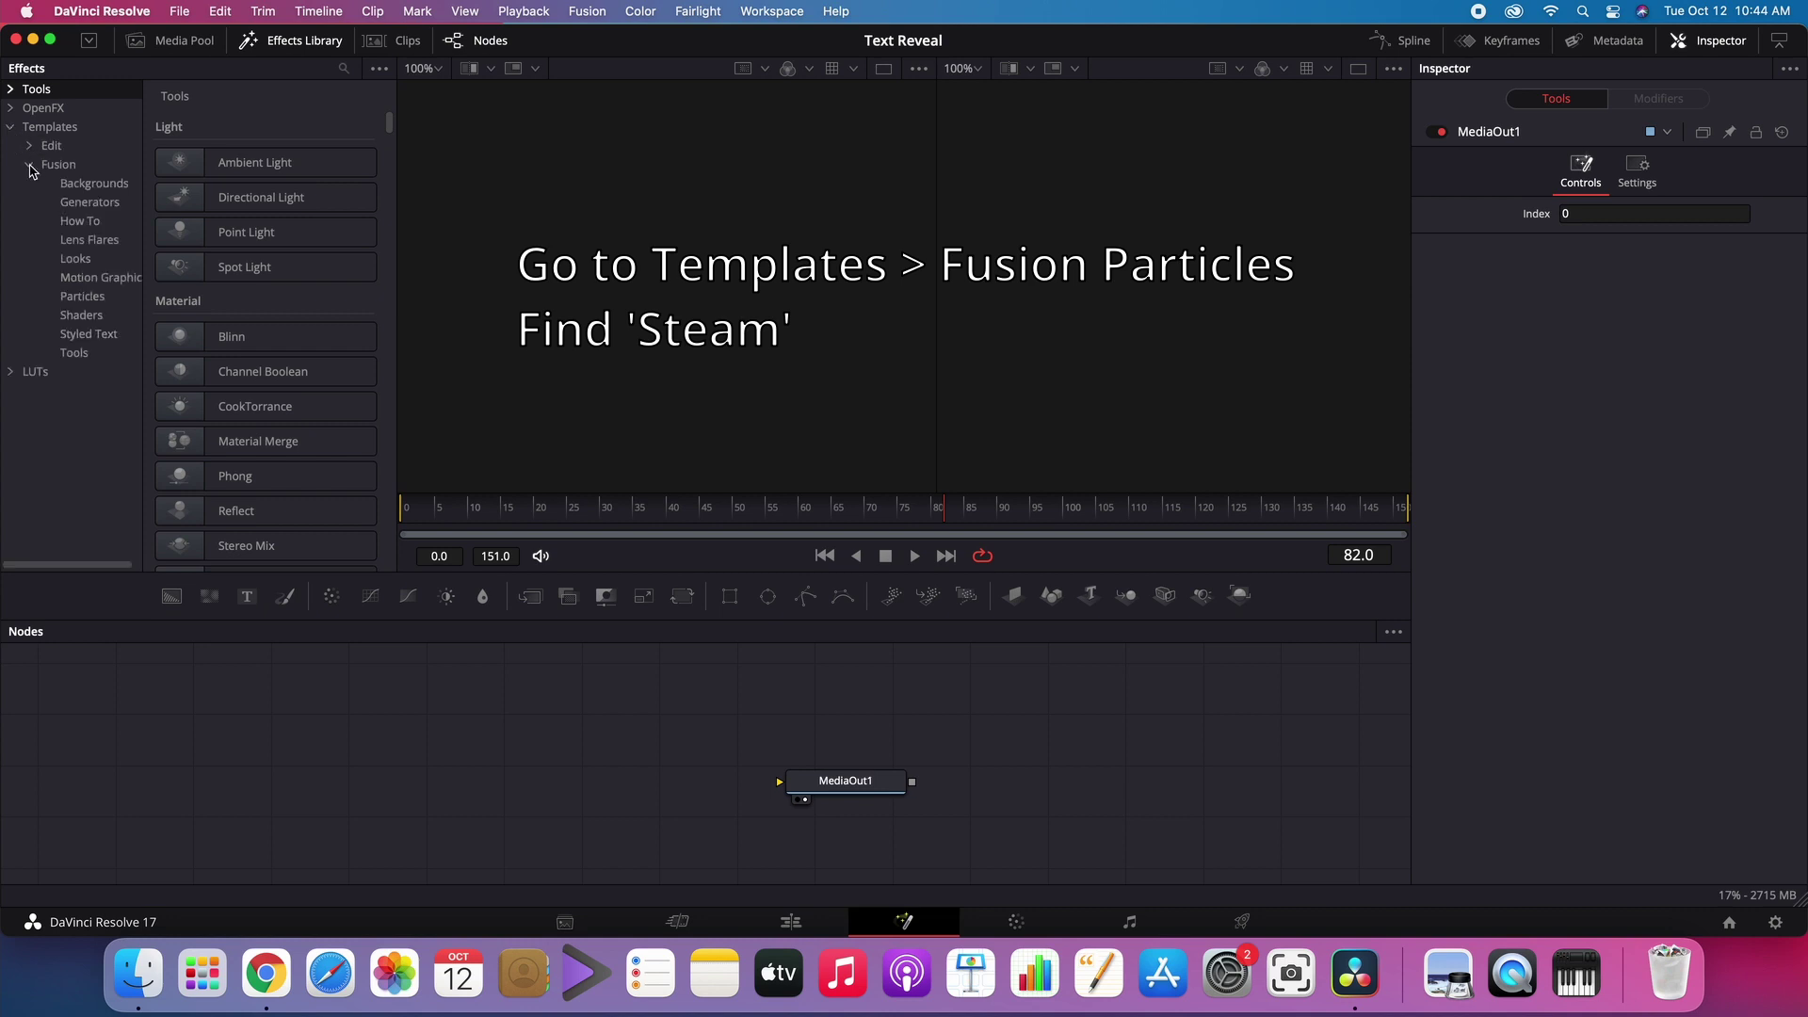
pyautogui.click(79, 297)
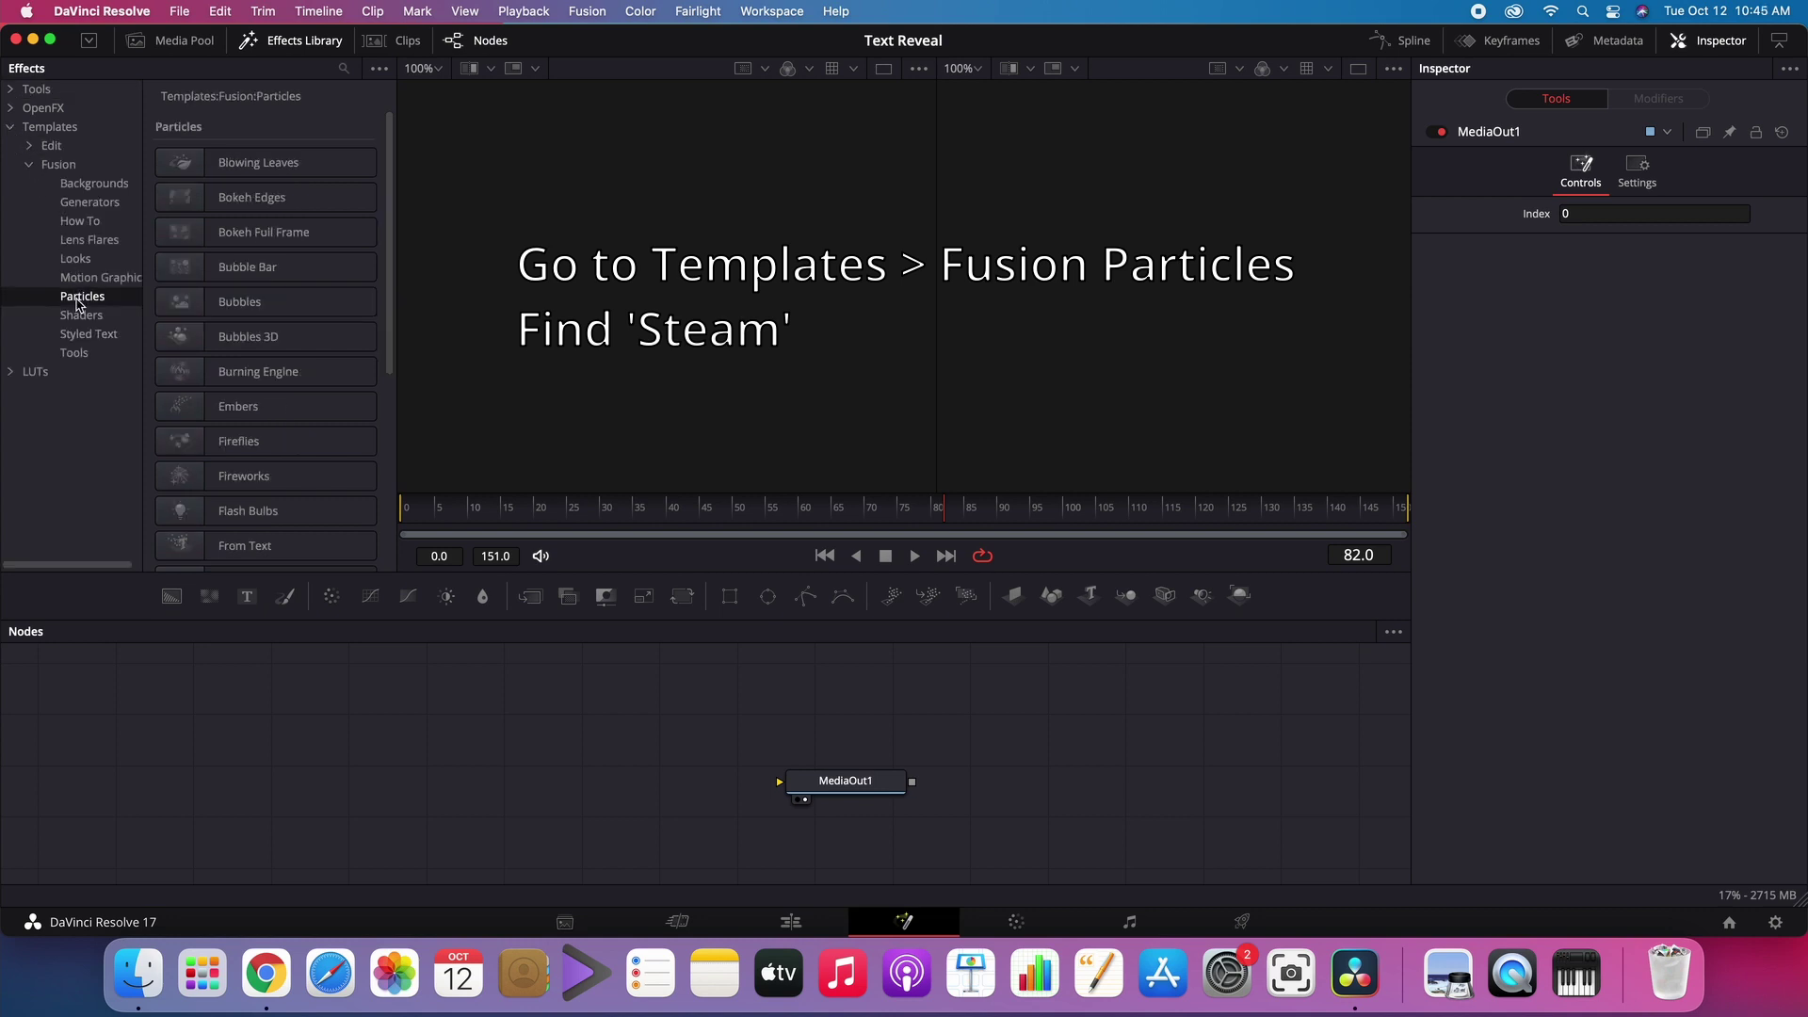
pyautogui.scroll(-5, 273, 376)
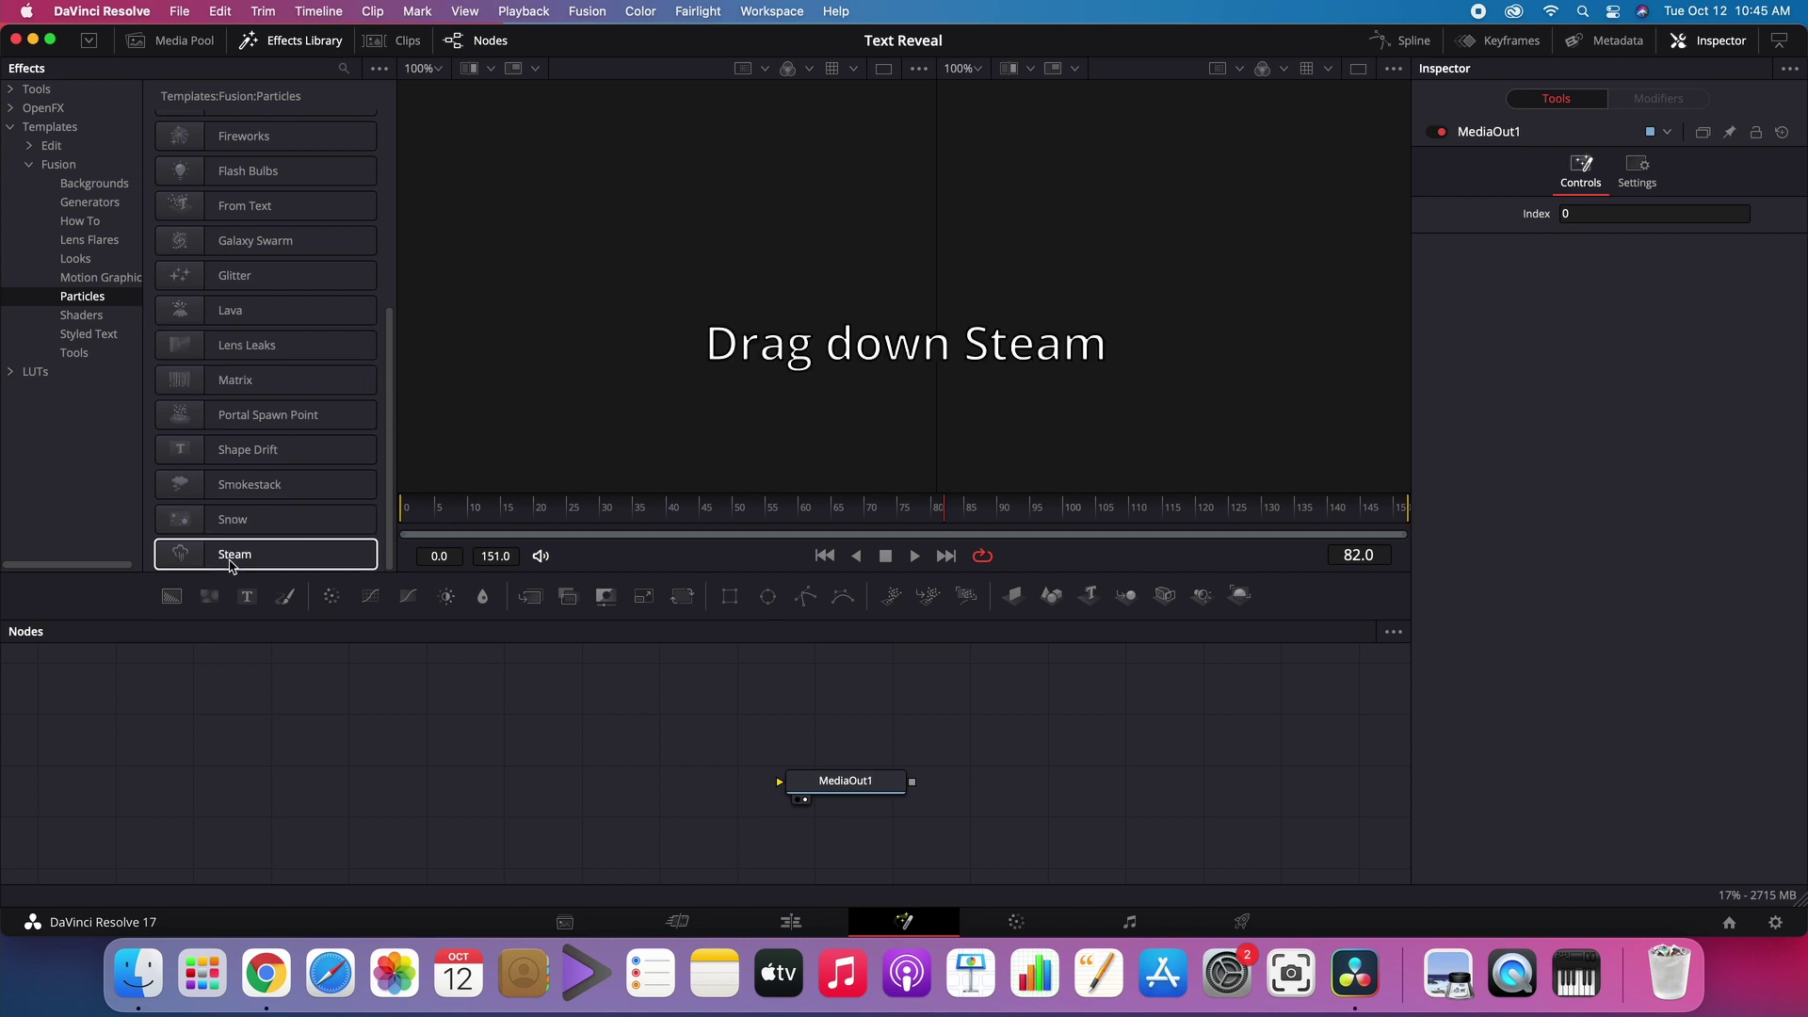
pyautogui.moveTo(230, 563); pyautogui.dragTo(463, 737)
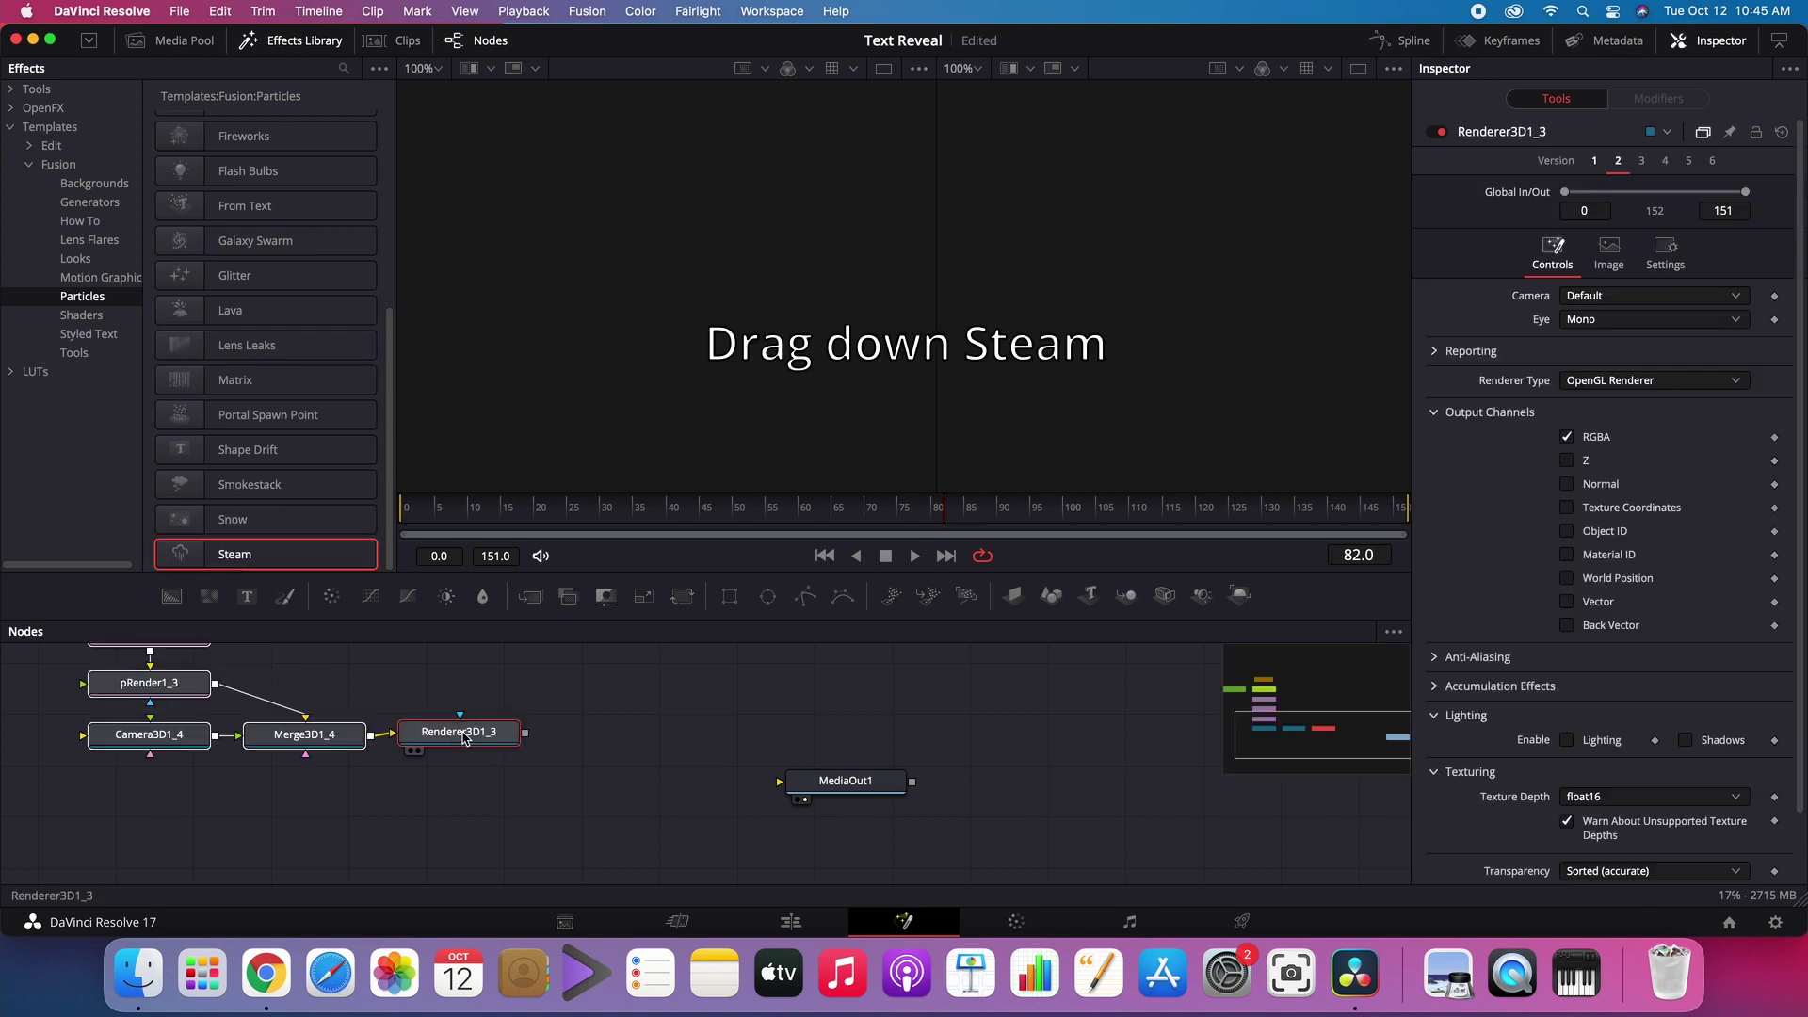
pyautogui.moveTo(865, 789); pyautogui.dragTo(646, 740)
pyautogui.moveTo(450, 799); pyautogui.dragTo(750, 862)
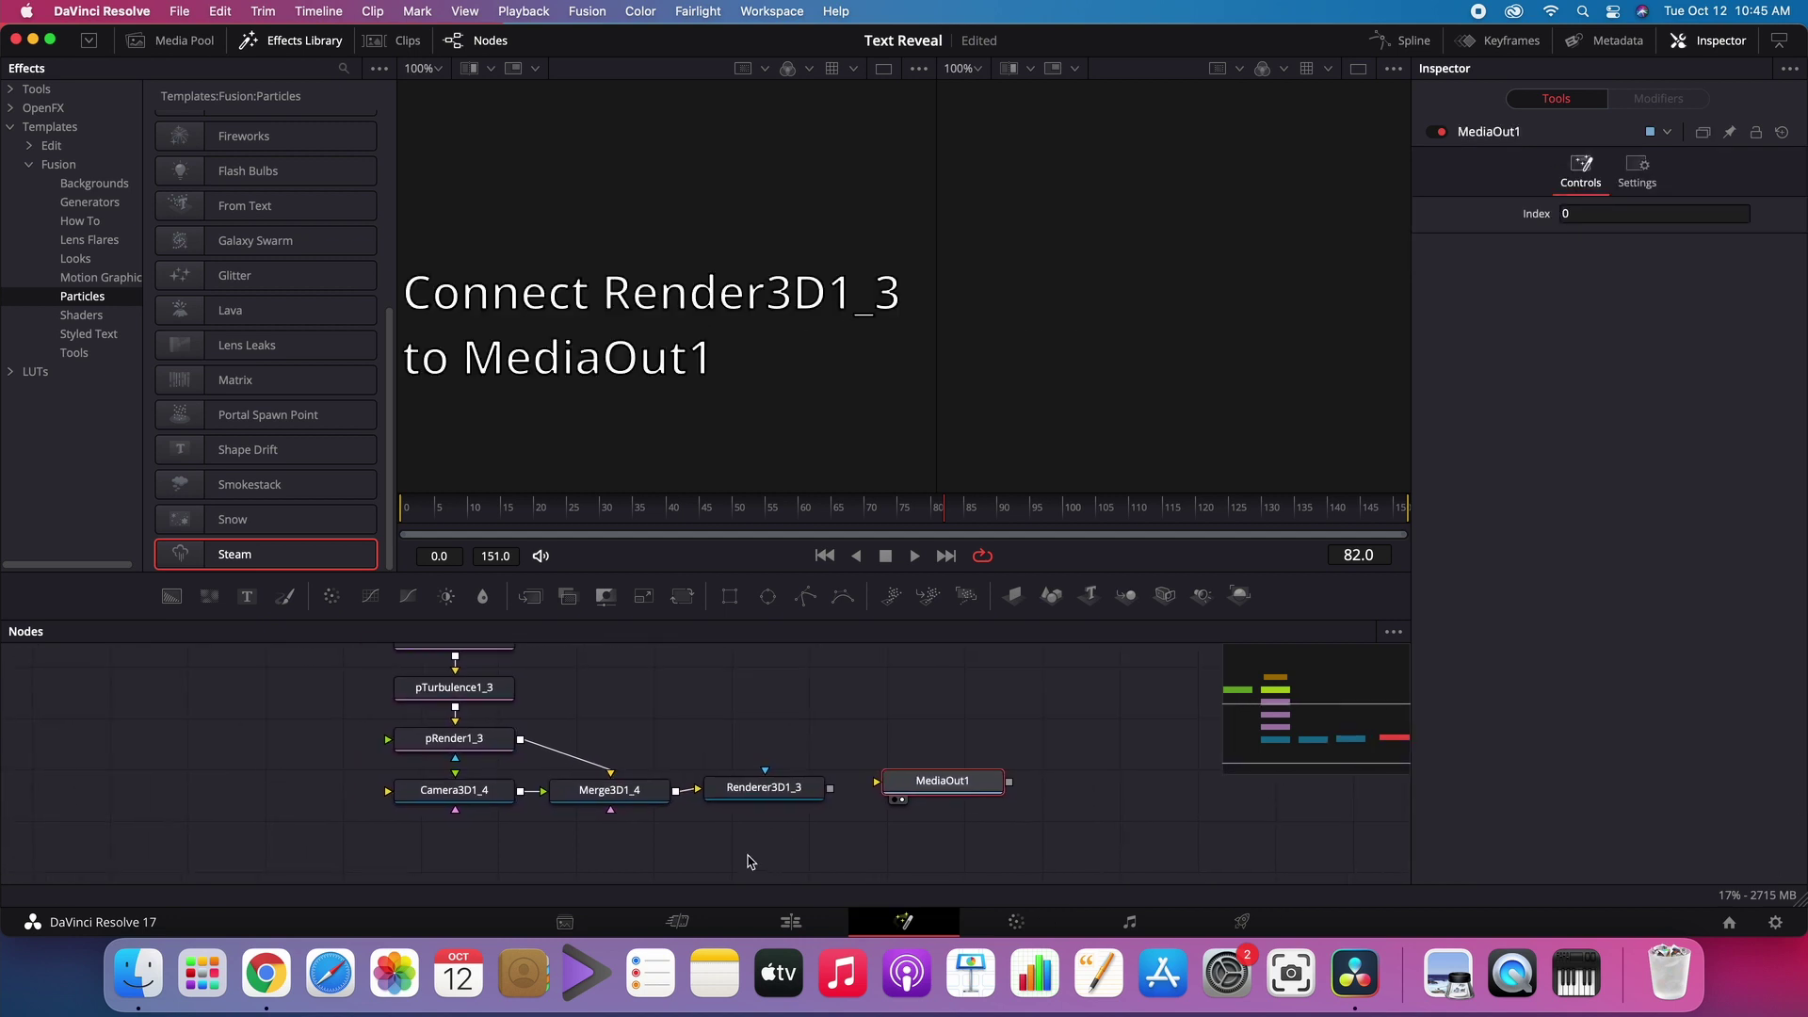
# Step: Wire Renderer3D1_3 into MediaOut1 and rotate Camera3D1_4 to X 15.7, Y -192.4, Z 109.6
pyautogui.moveTo(830, 788); pyautogui.dragTo(877, 786)
pyautogui.press('space')
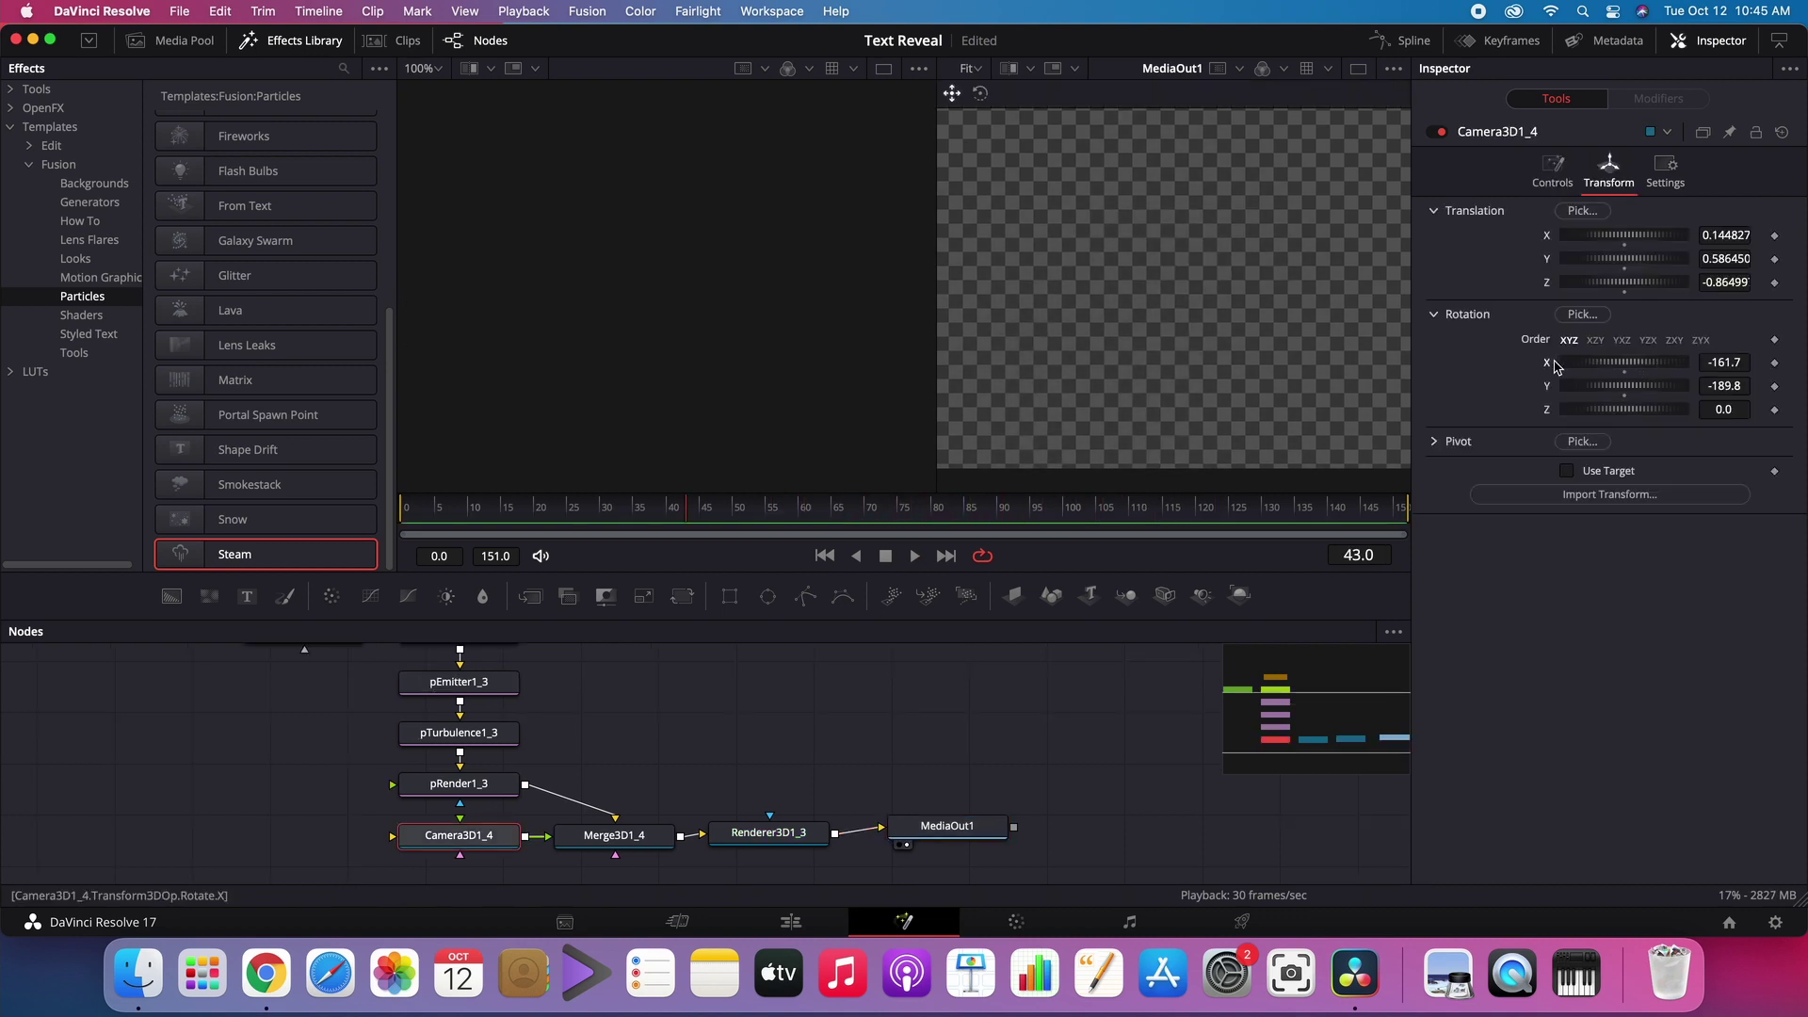
pyautogui.moveTo(1555, 366); pyautogui.dragTo(1639, 370)
pyautogui.doubleClick(1597, 364)
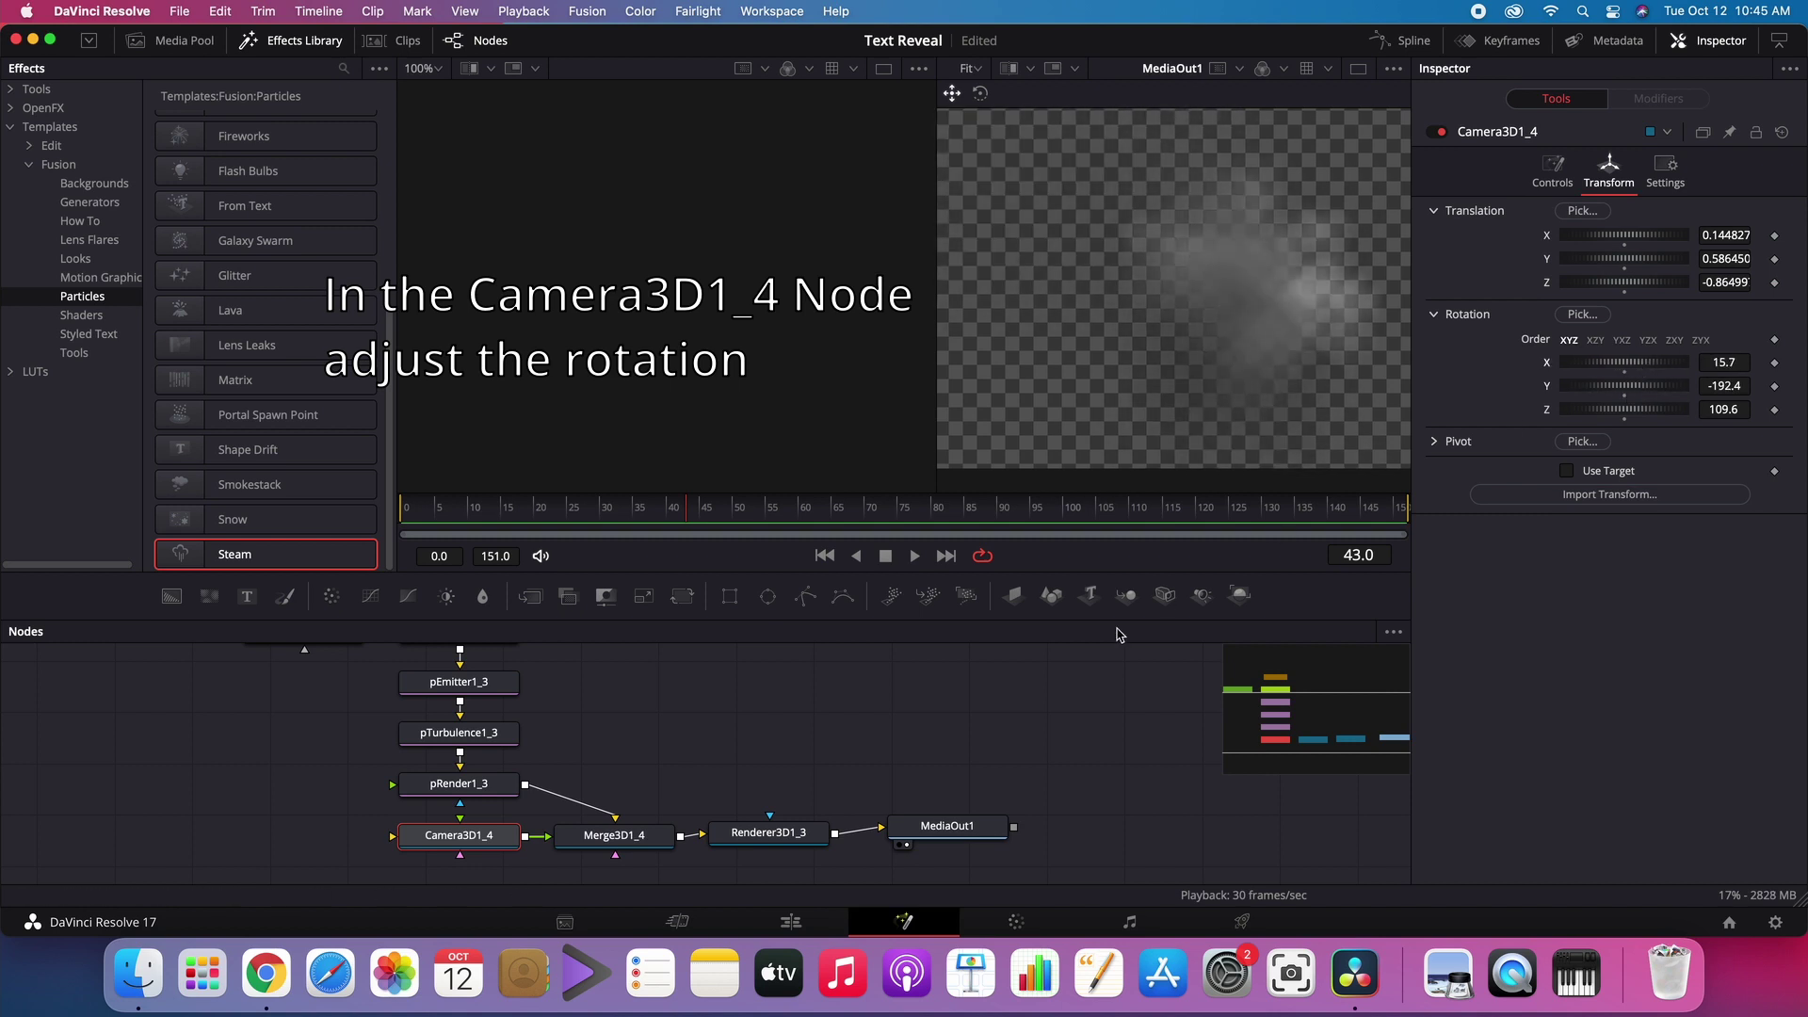
pyautogui.press('space')
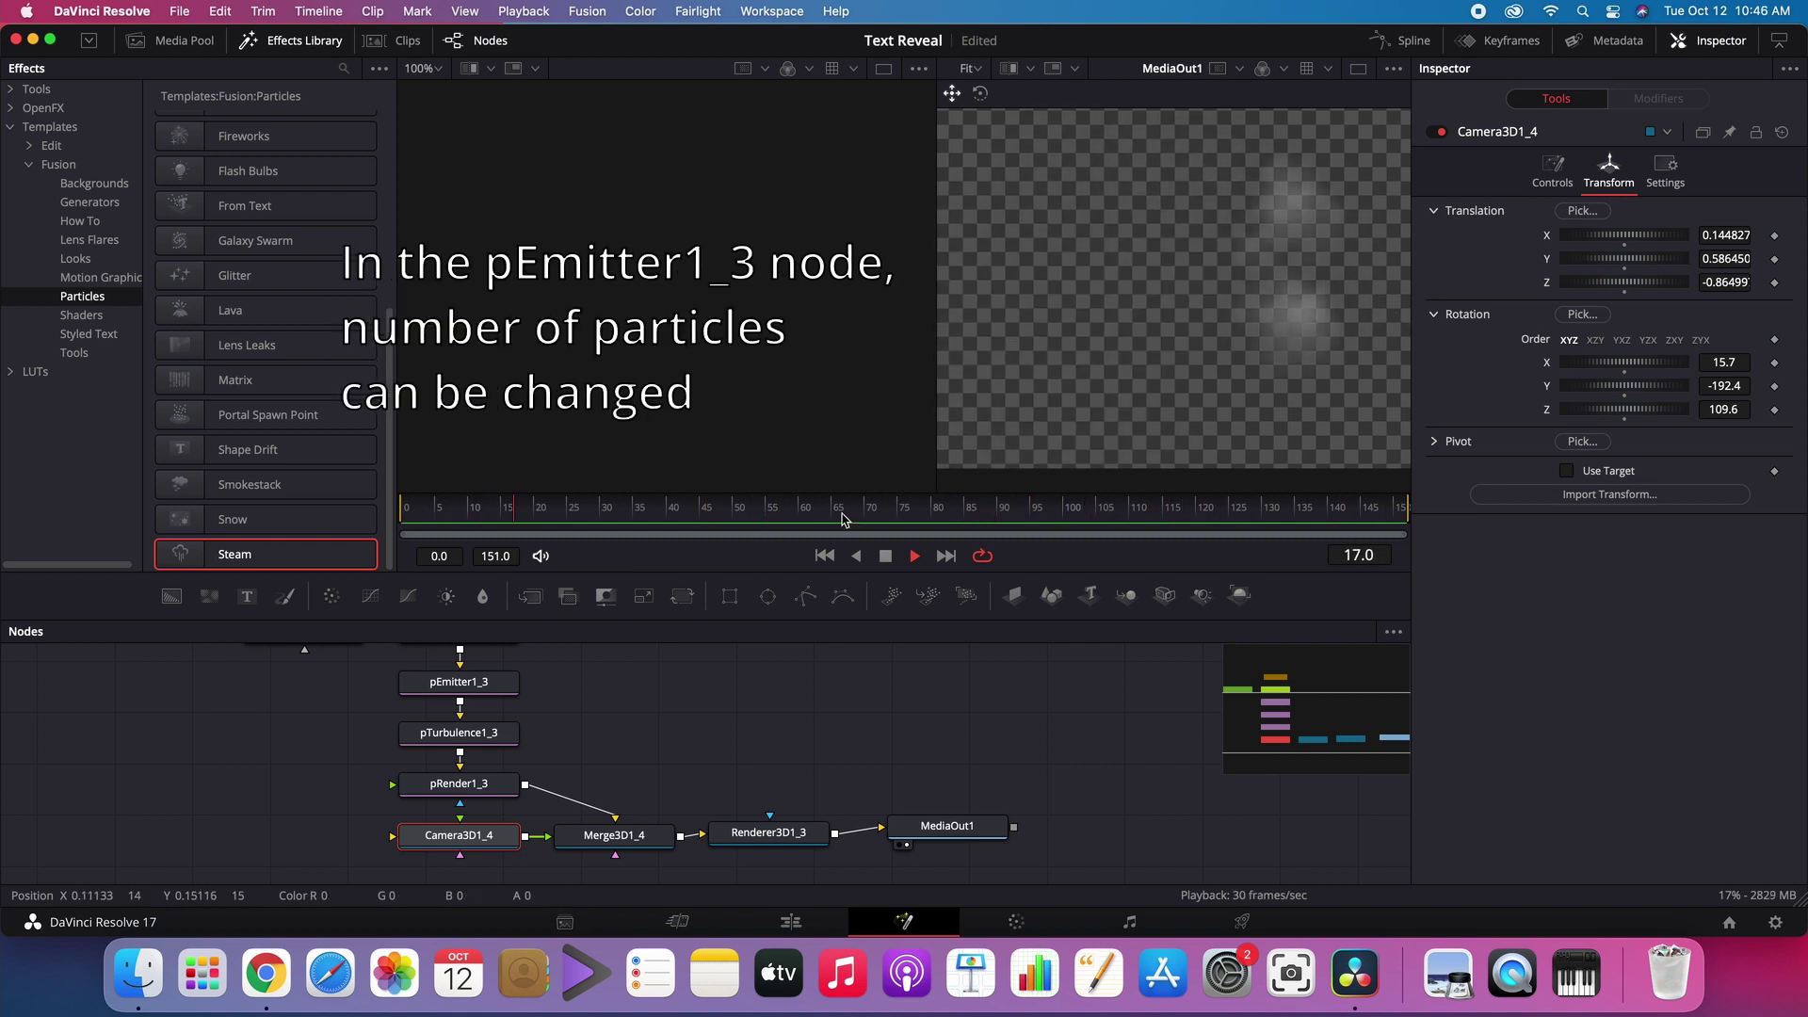
# Step: Lower pEmitter1_3's particle Number from 0.5 for thinner steam and preview the result
pyautogui.click(459, 682)
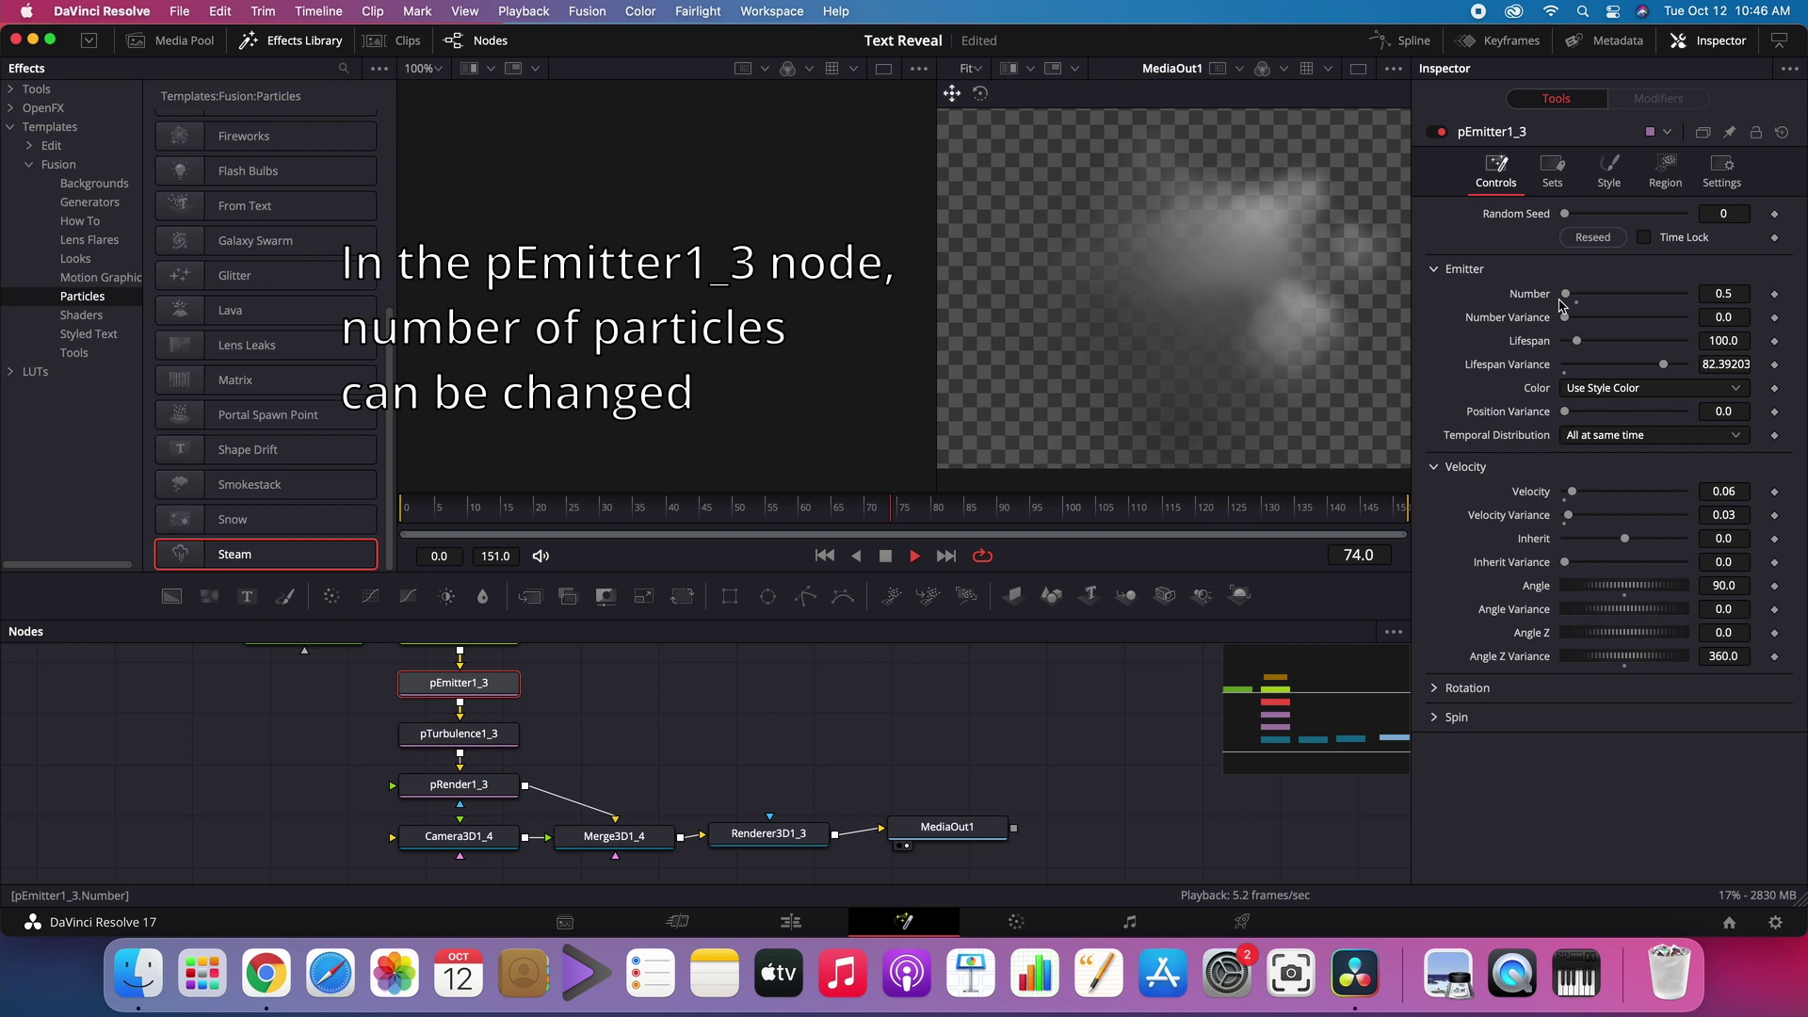
pyautogui.press('space')
pyautogui.moveTo(1570, 301)
pyautogui.mouseDown()
pyautogui.moveTo(1609, 302)
pyautogui.moveTo(1562, 305)
pyautogui.mouseUp()
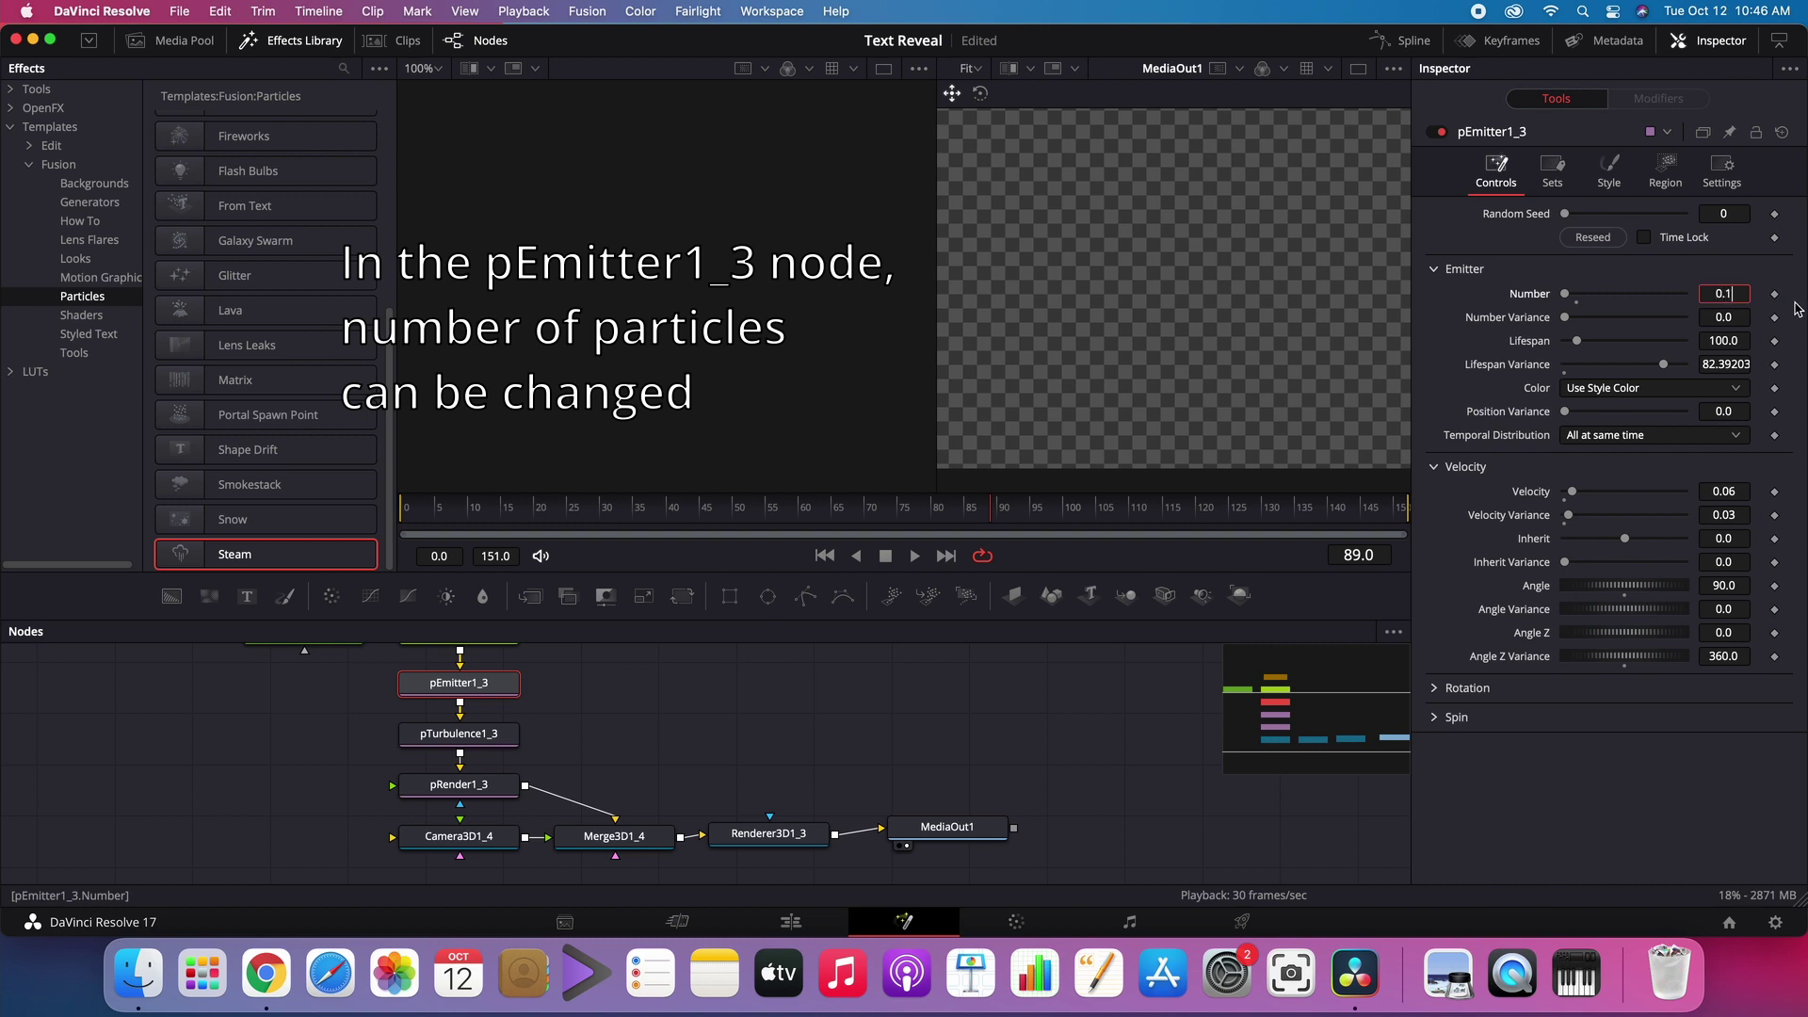
pyautogui.press('Tab')
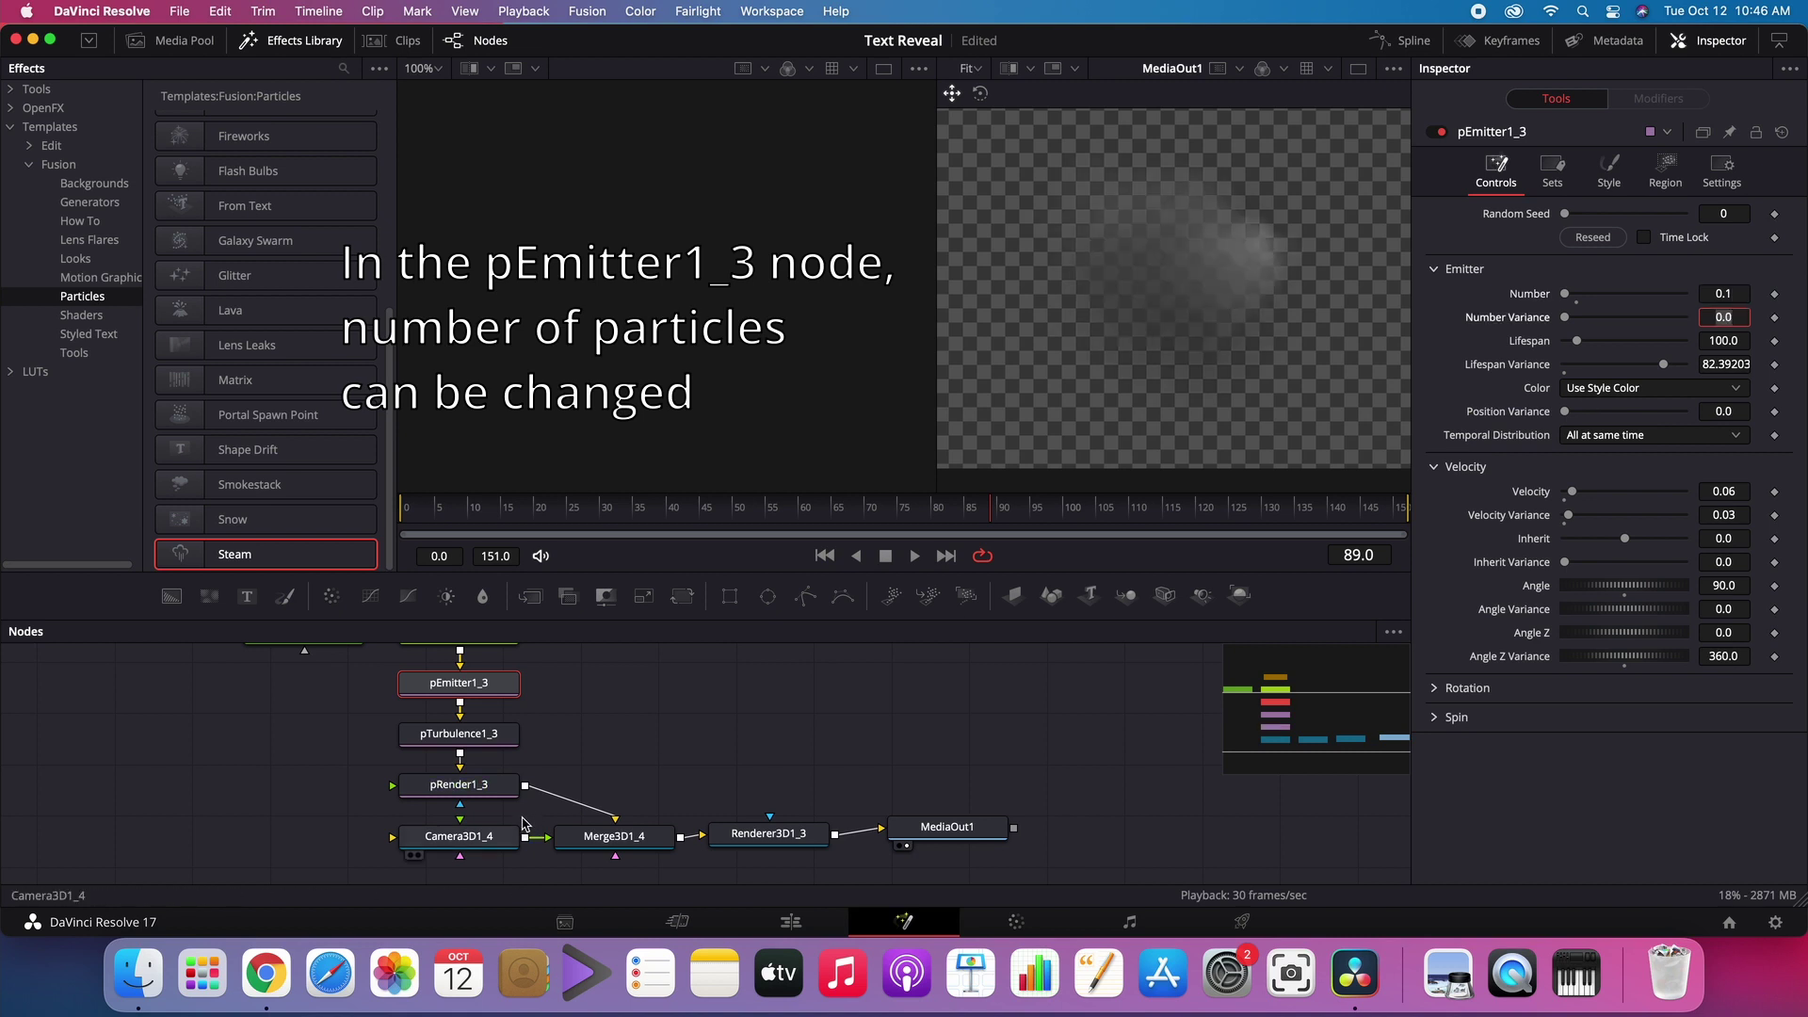
pyautogui.press('space')
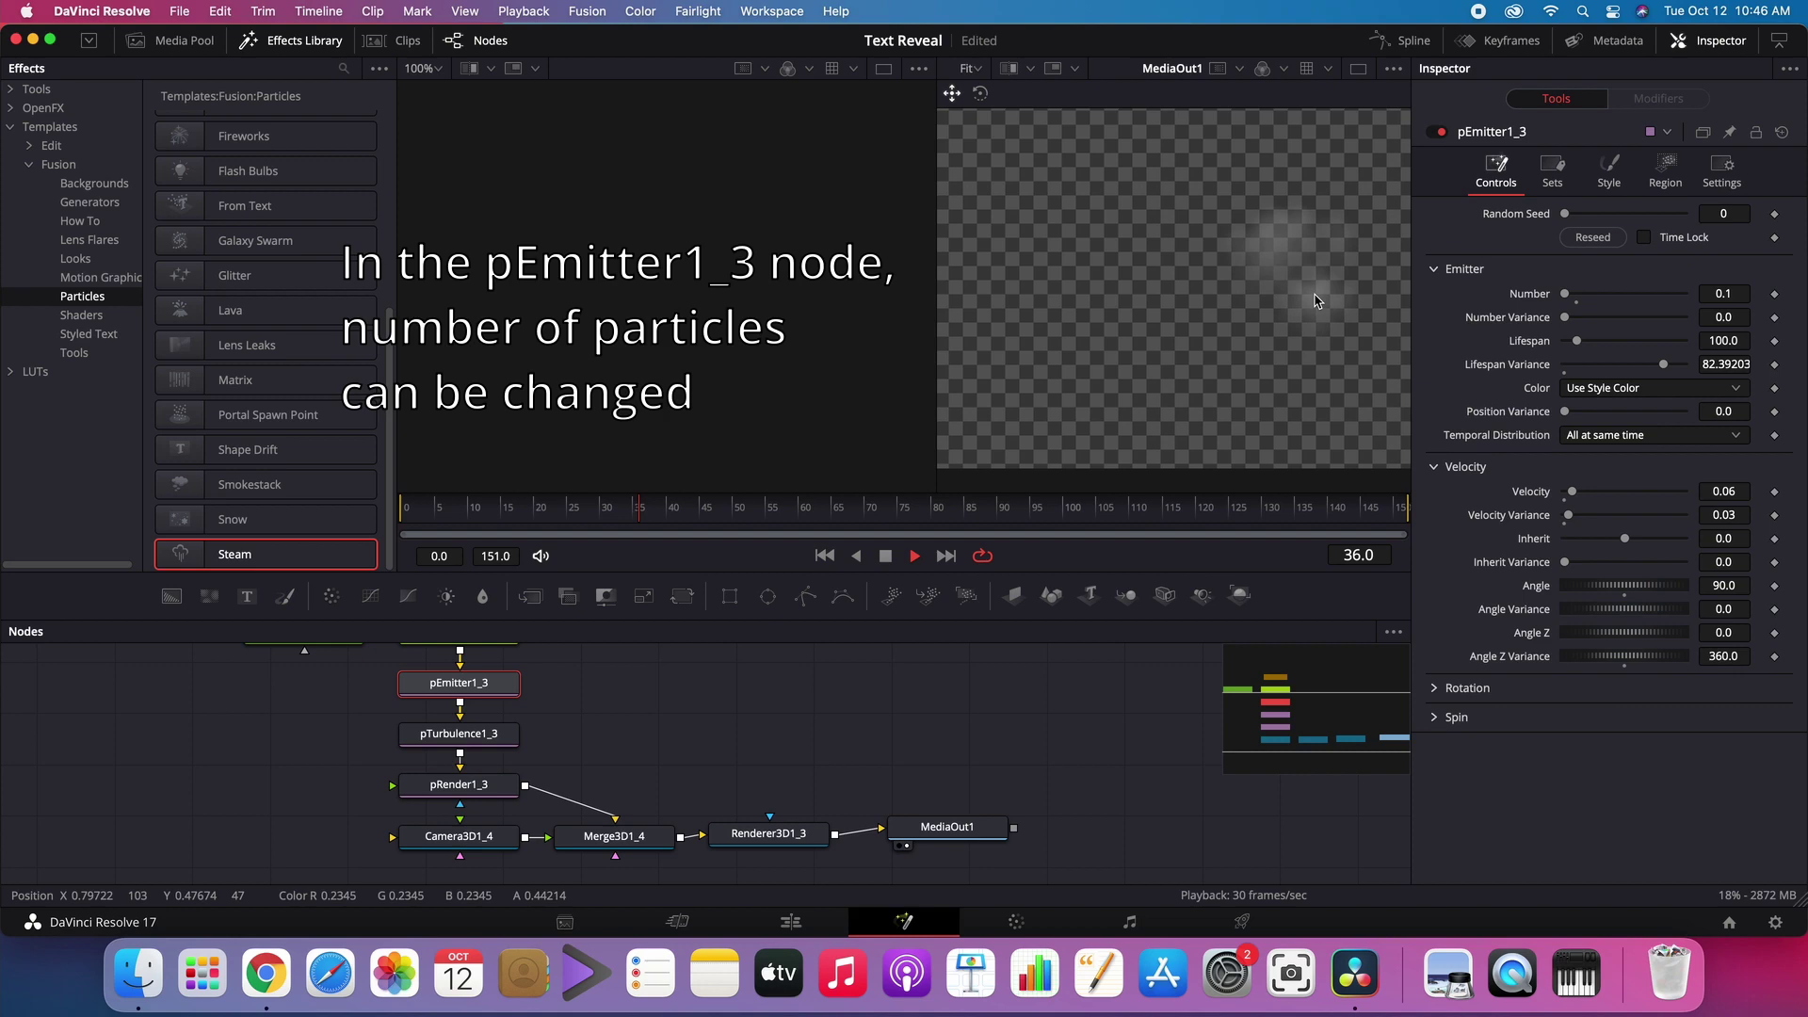
# Step: In pEmitter1_3's Style tab, open the particle Color picker and apply a reddish smoke colour
pyautogui.click(769, 834)
pyautogui.click(459, 683)
pyautogui.click(1609, 174)
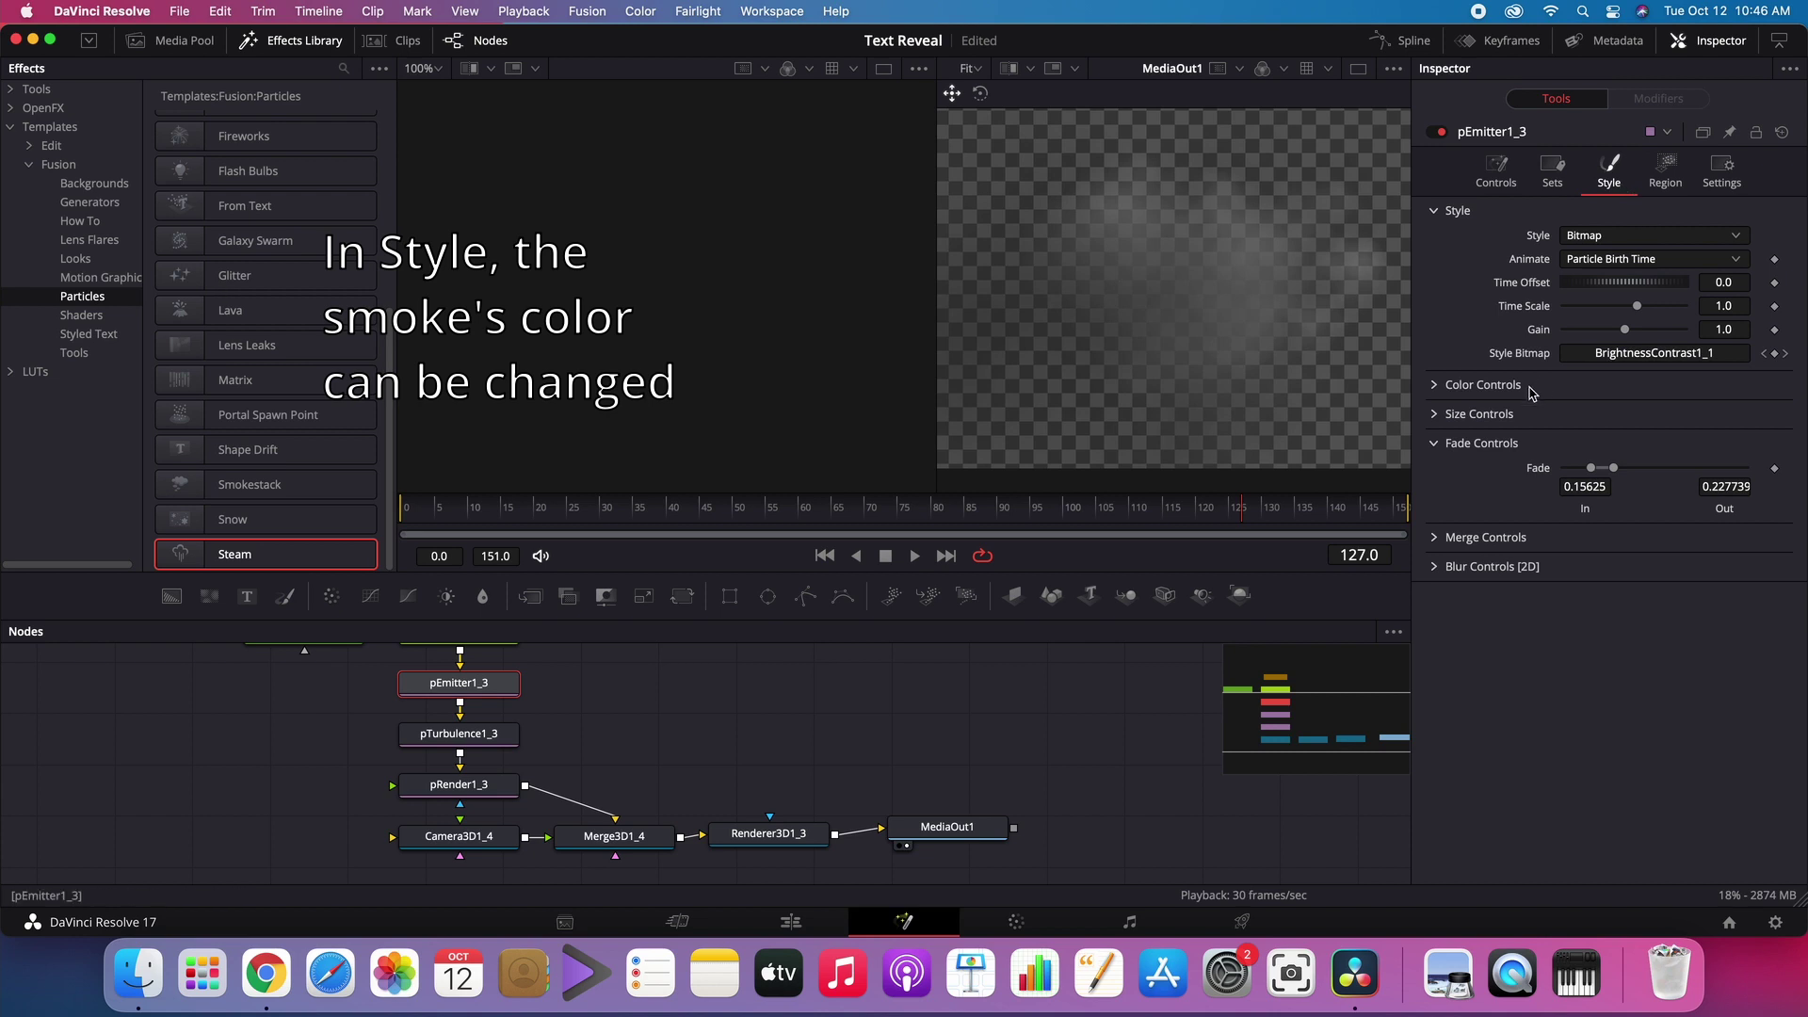
pyautogui.click(1438, 386)
pyautogui.click(1617, 410)
pyautogui.moveTo(1279, 170); pyautogui.dragTo(859, 144)
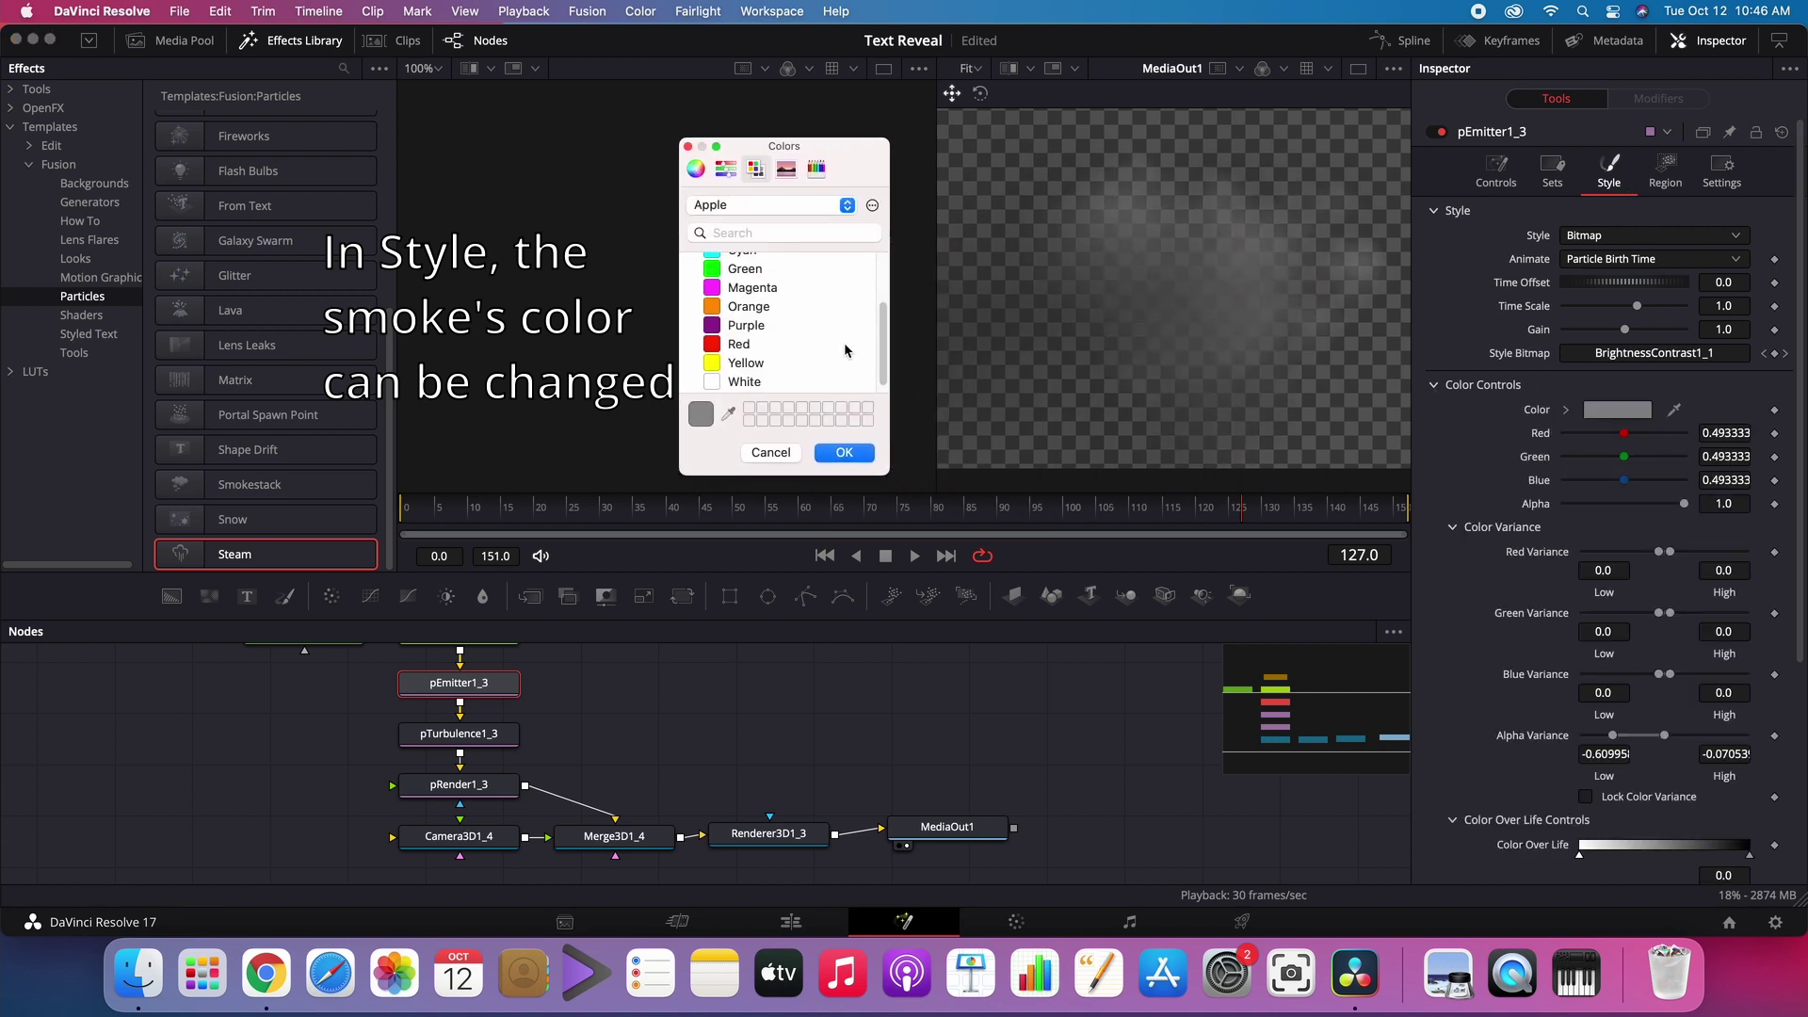
pyautogui.click(695, 168)
pyautogui.click(829, 288)
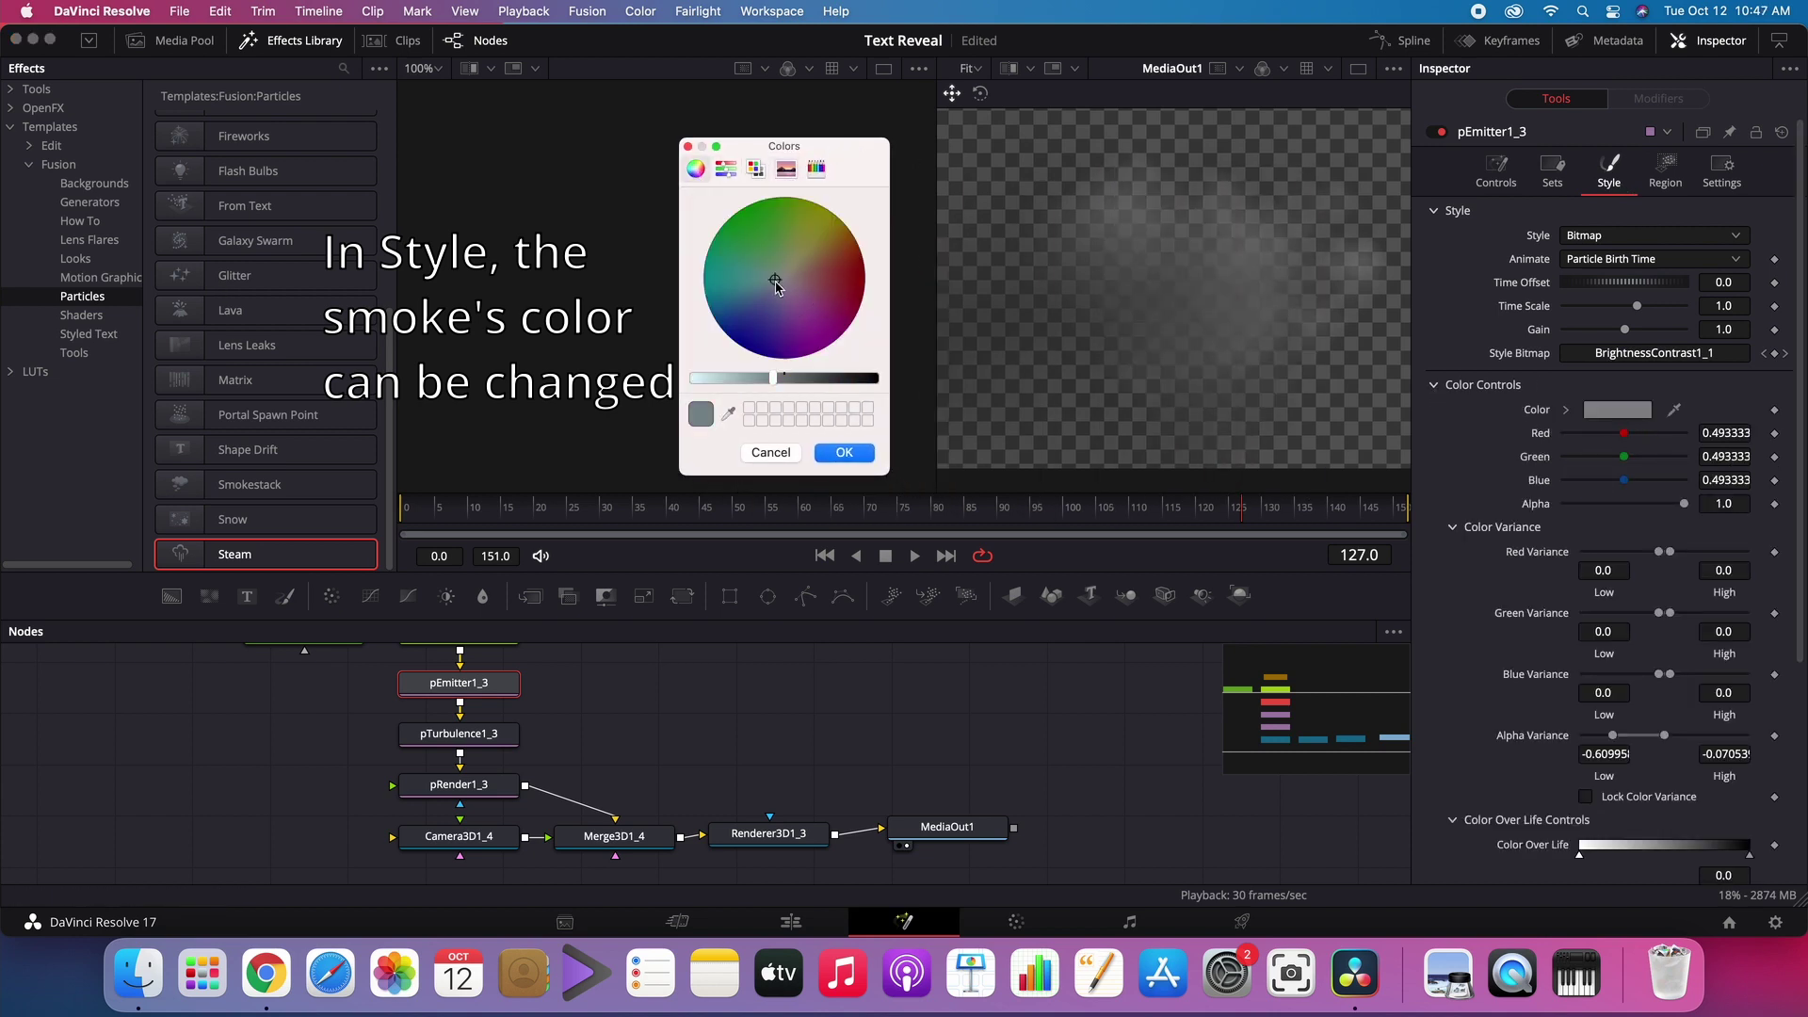
pyautogui.moveTo(829, 288); pyautogui.dragTo(816, 236)
pyautogui.moveTo(773, 378); pyautogui.dragTo(675, 381)
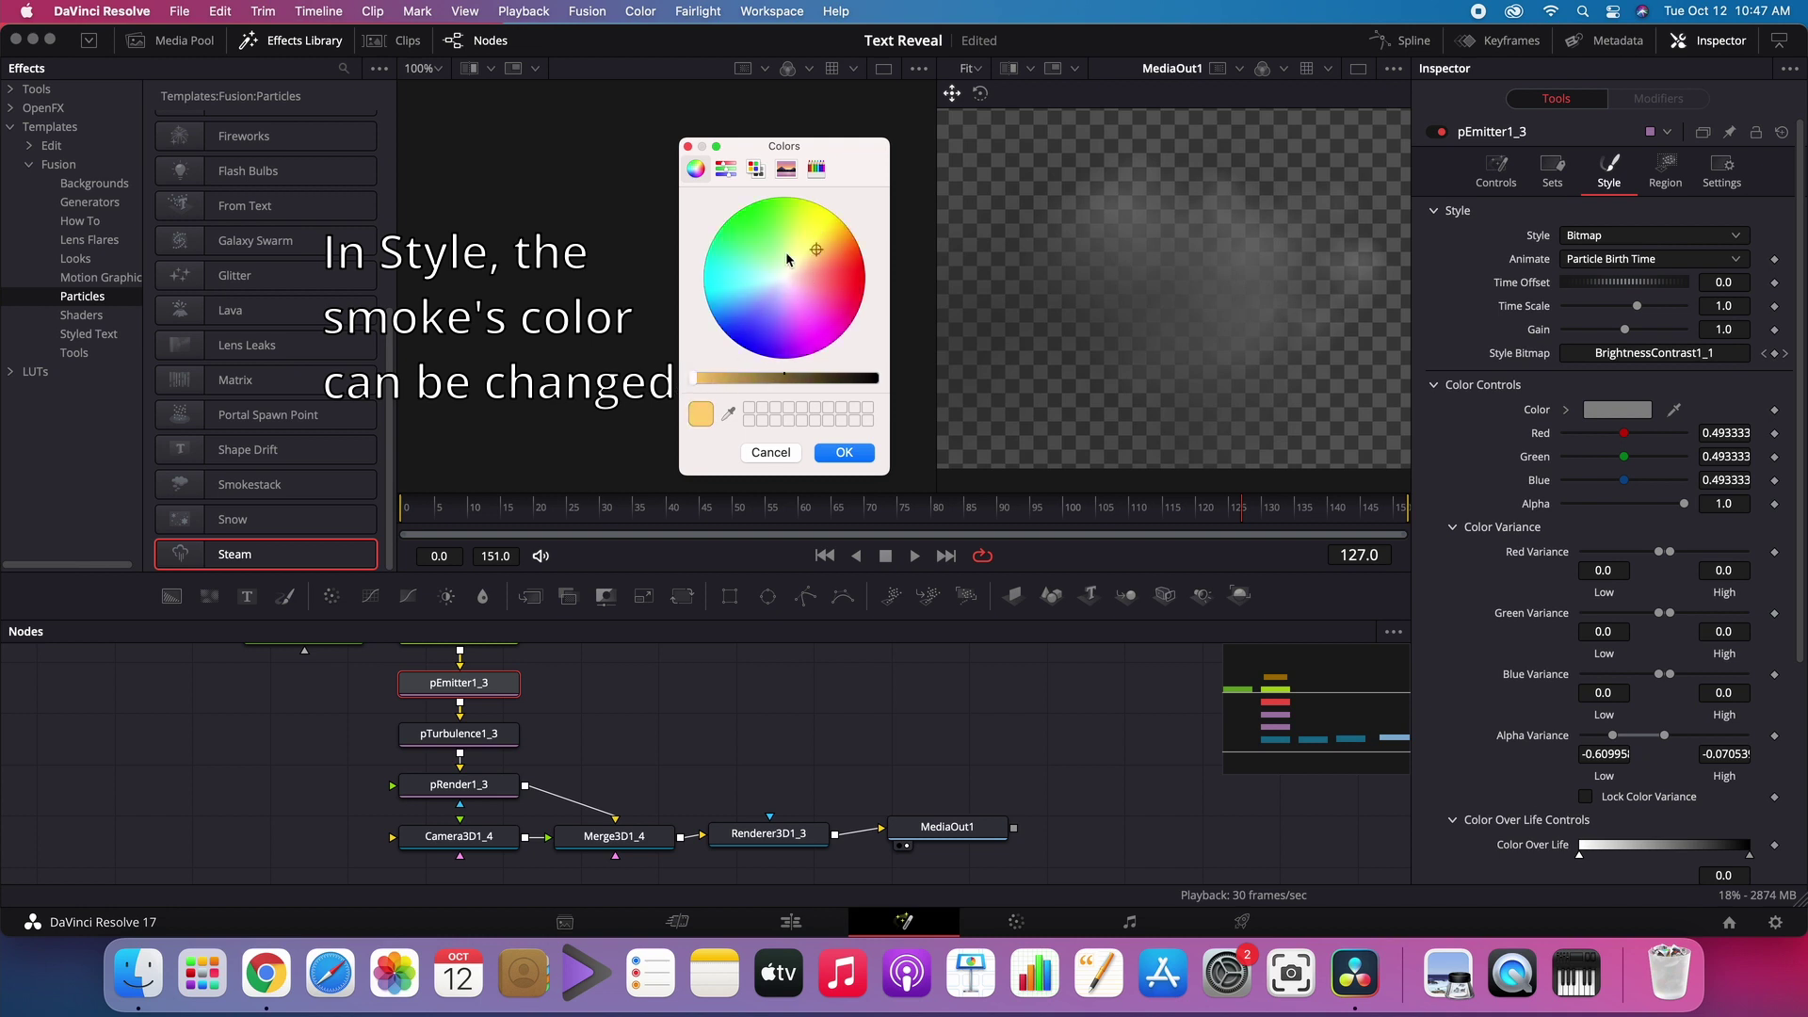
pyautogui.click(819, 251)
pyautogui.moveTo(816, 283); pyautogui.dragTo(833, 281)
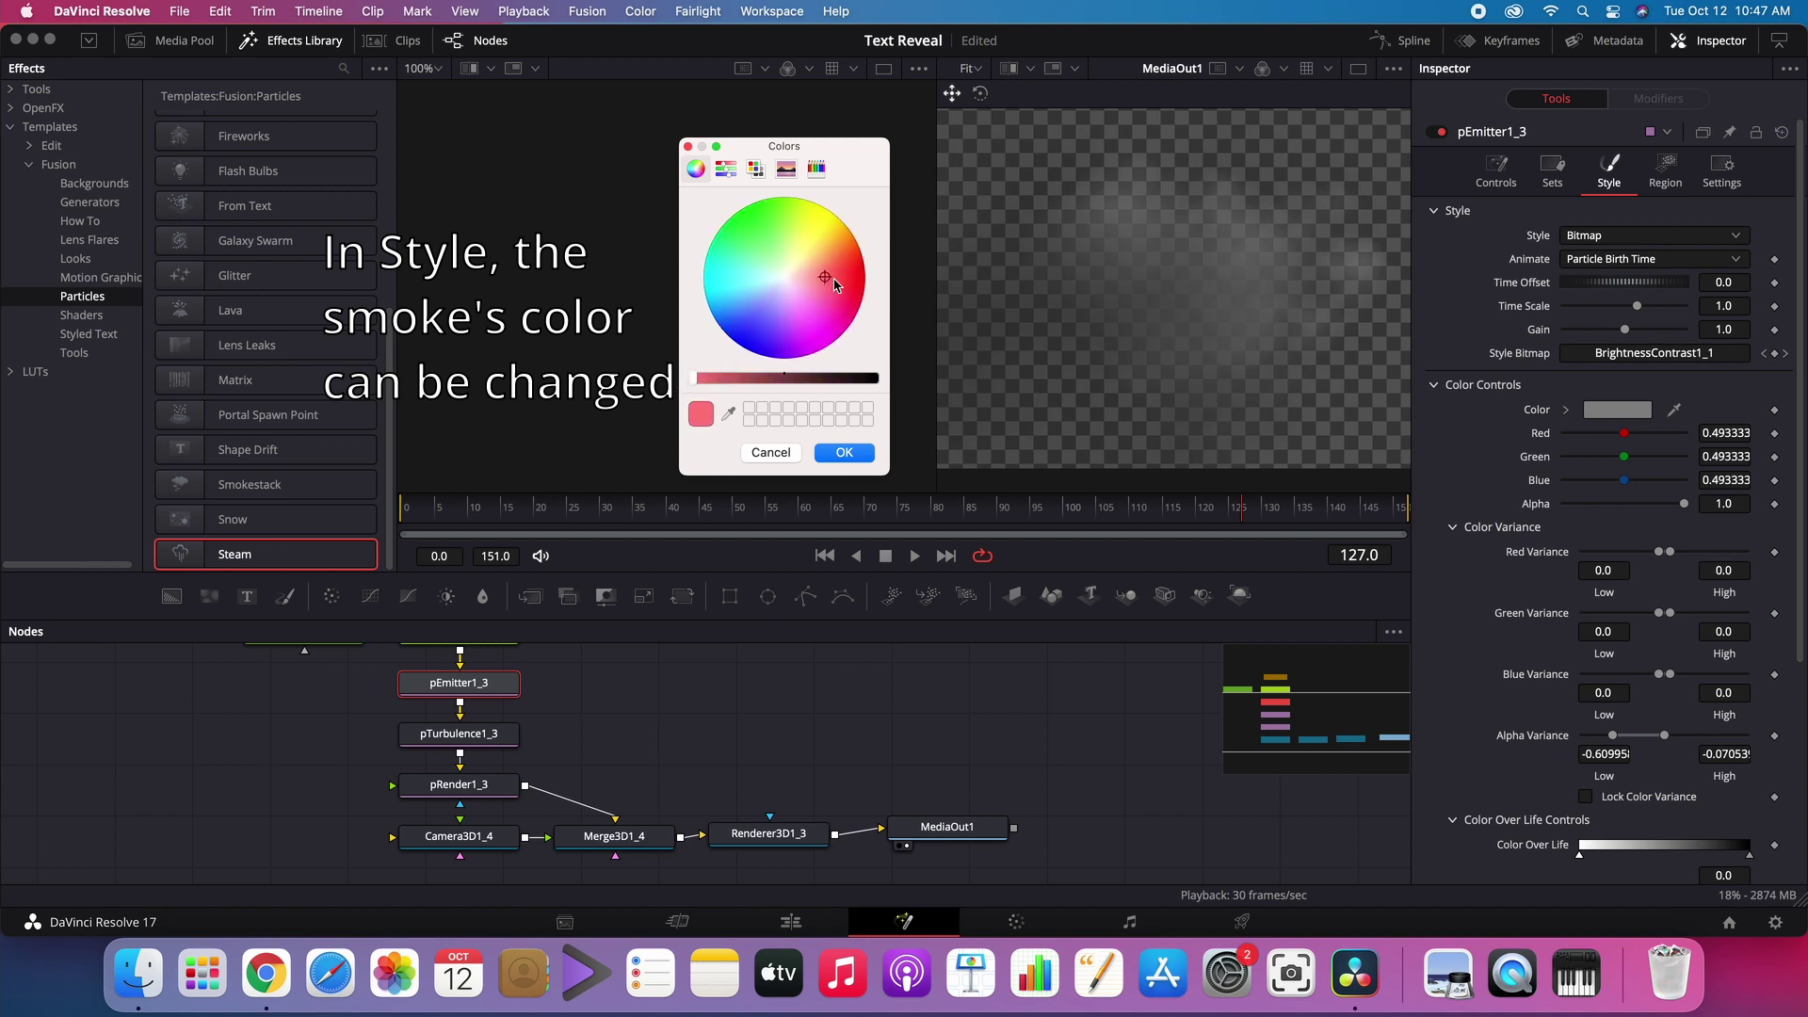
pyautogui.click(833, 456)
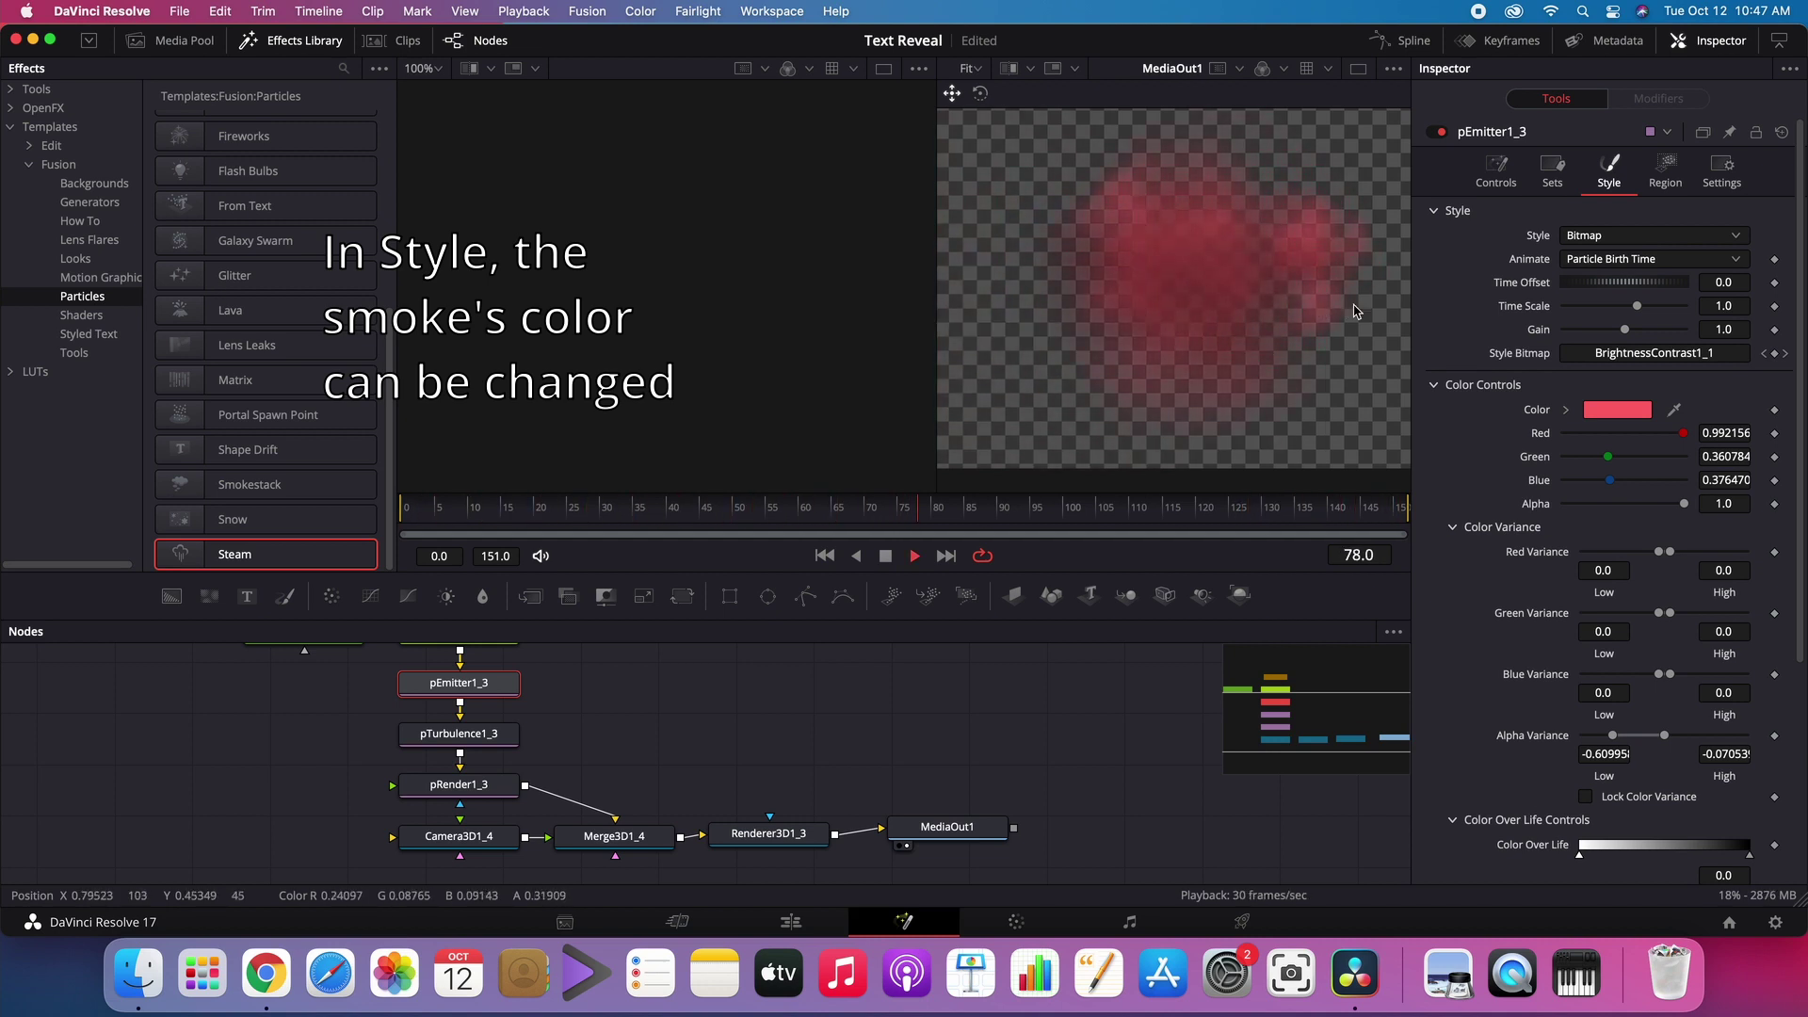
# Step: Change the smoke to a neutral grey, darkening it to 0.717647 per channel, and preview
pyautogui.click(1604, 411)
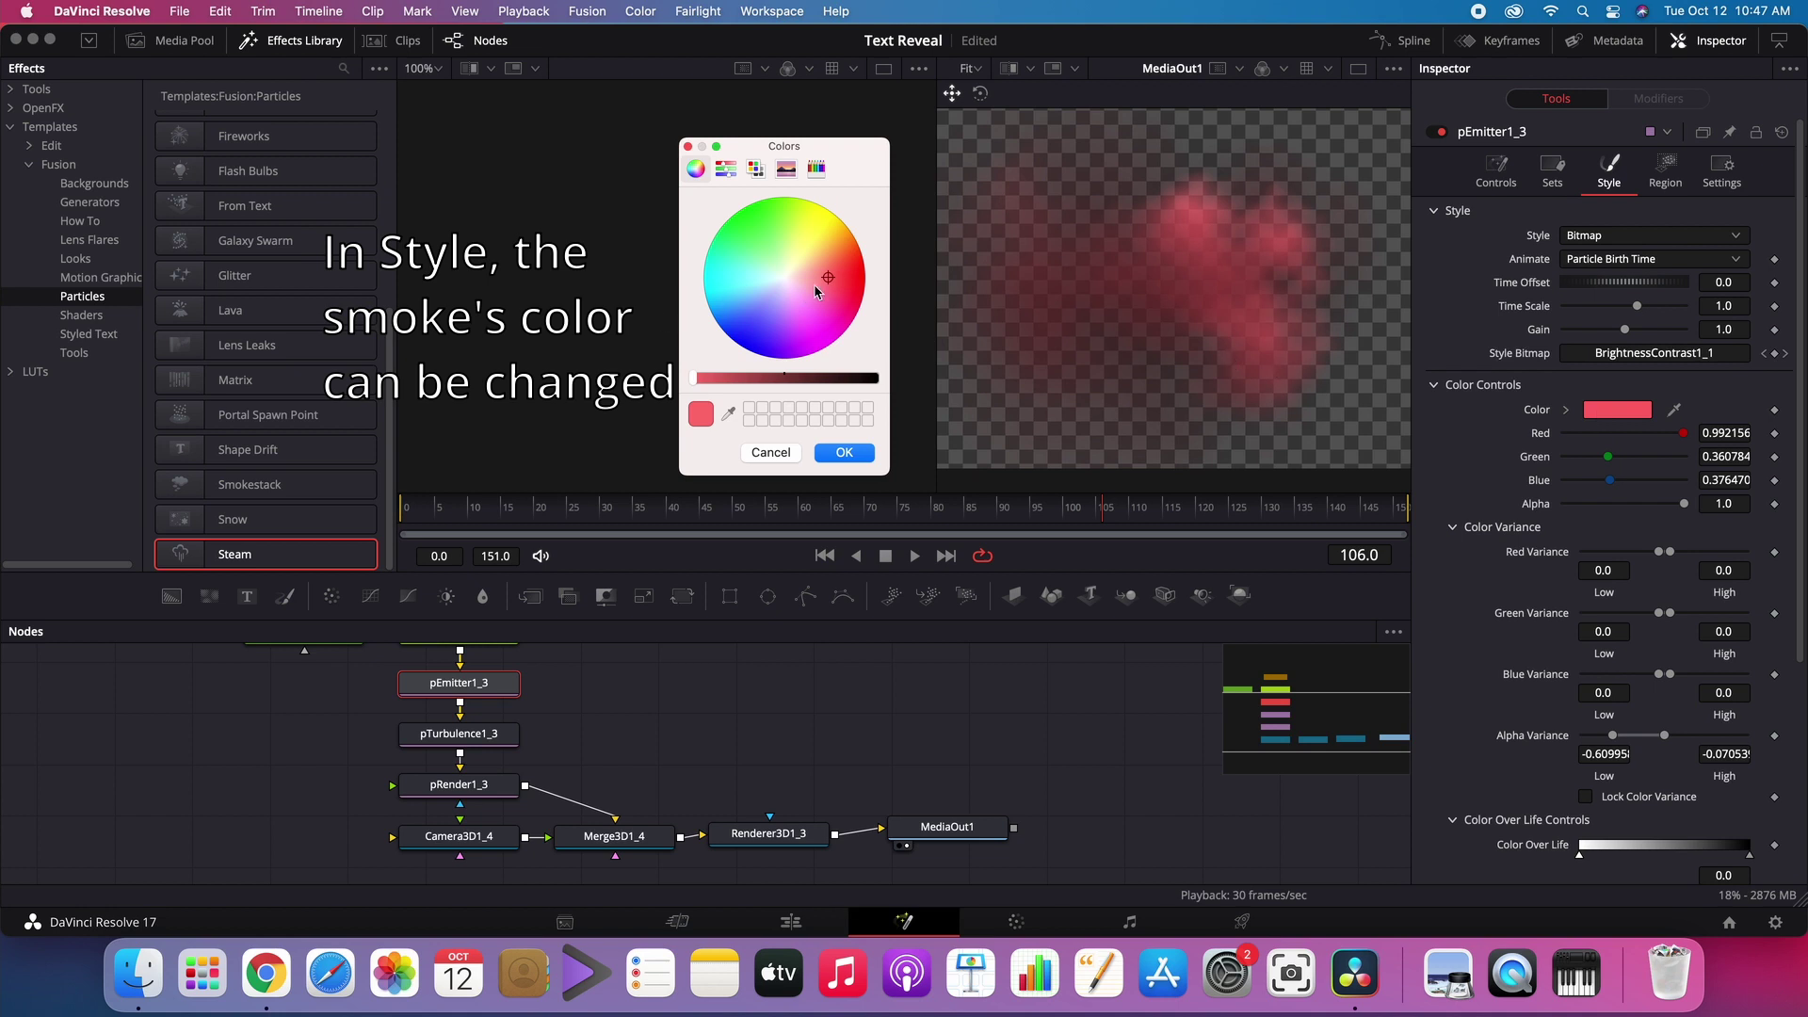
pyautogui.click(784, 276)
pyautogui.click(711, 381)
pyautogui.click(827, 455)
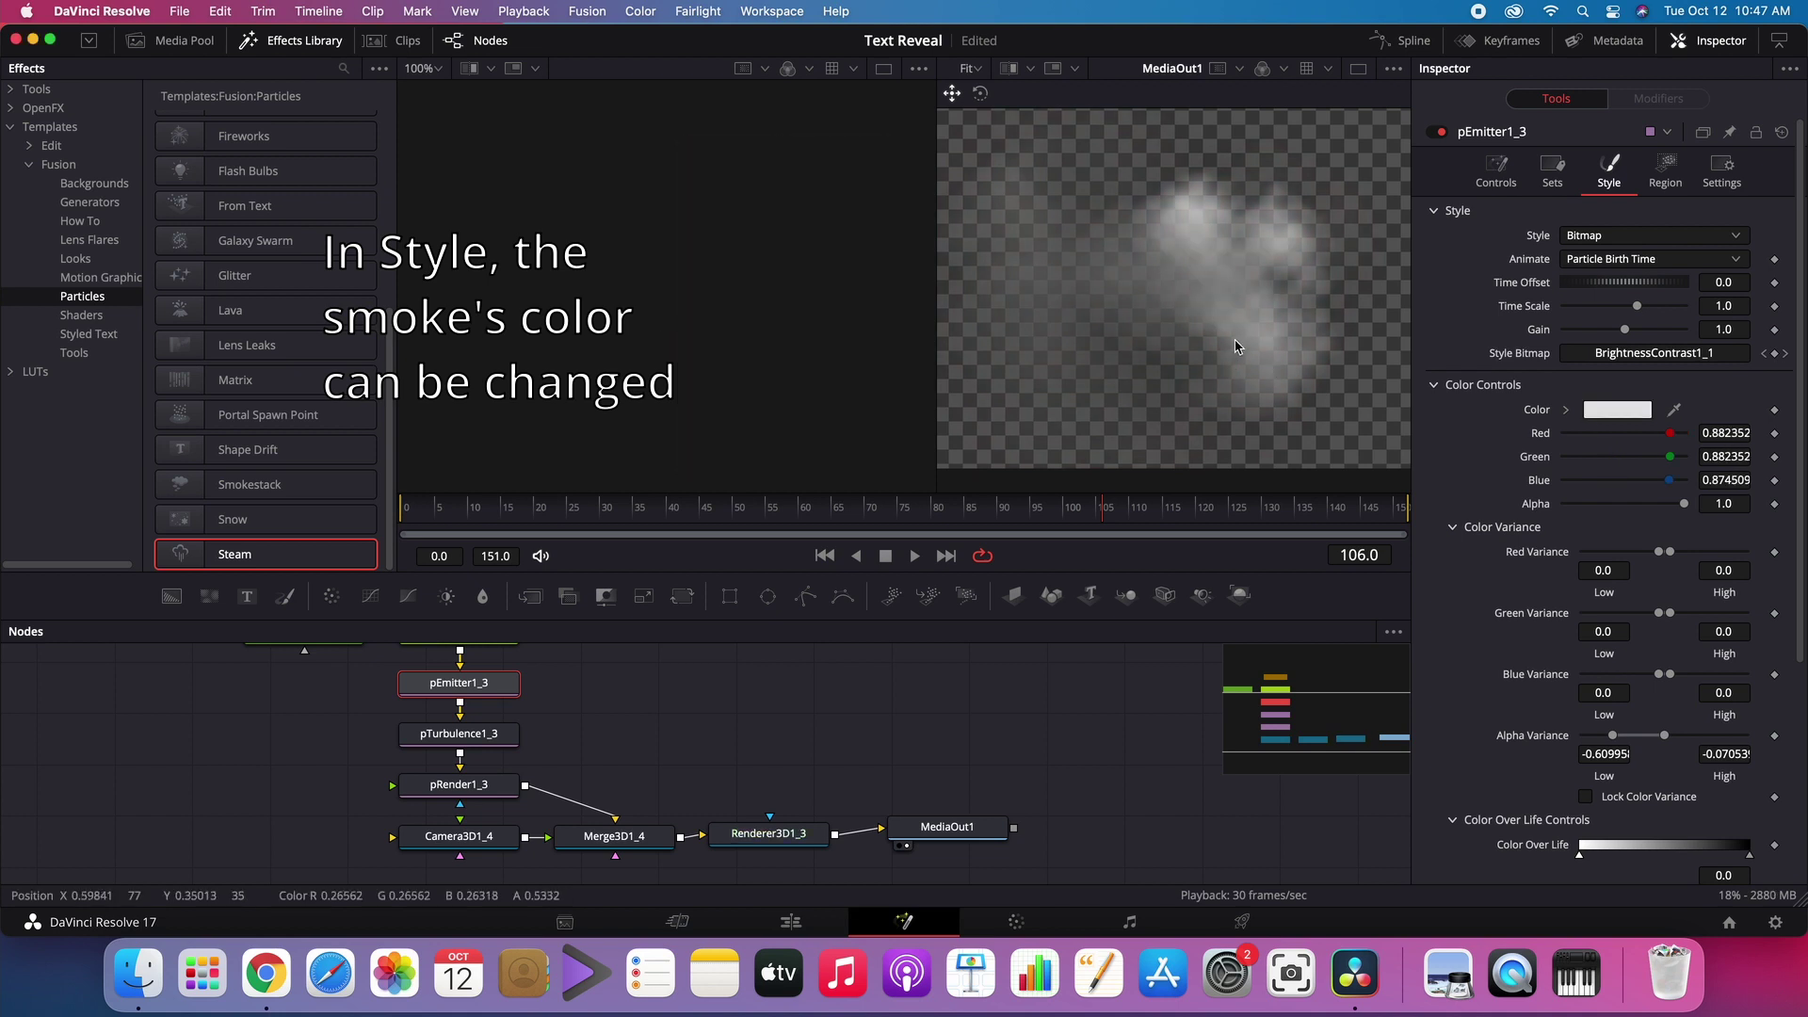
pyautogui.click(1630, 412)
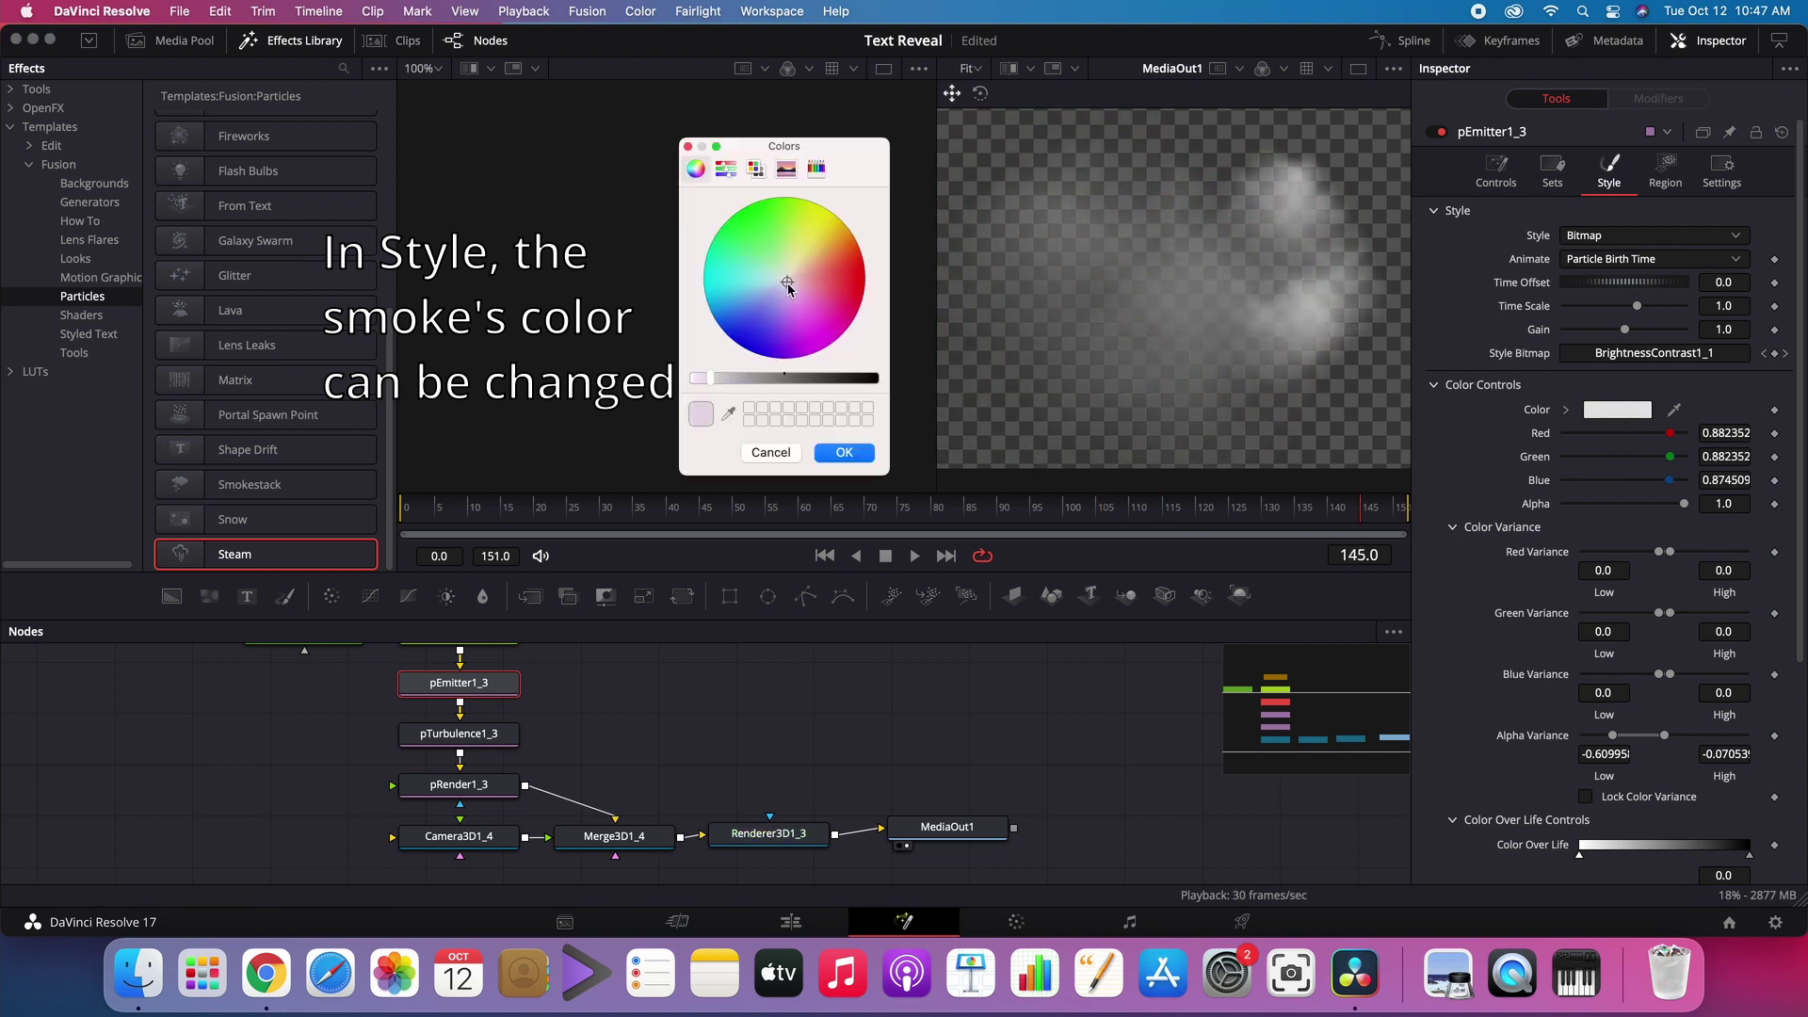
pyautogui.moveTo(713, 380); pyautogui.dragTo(726, 380)
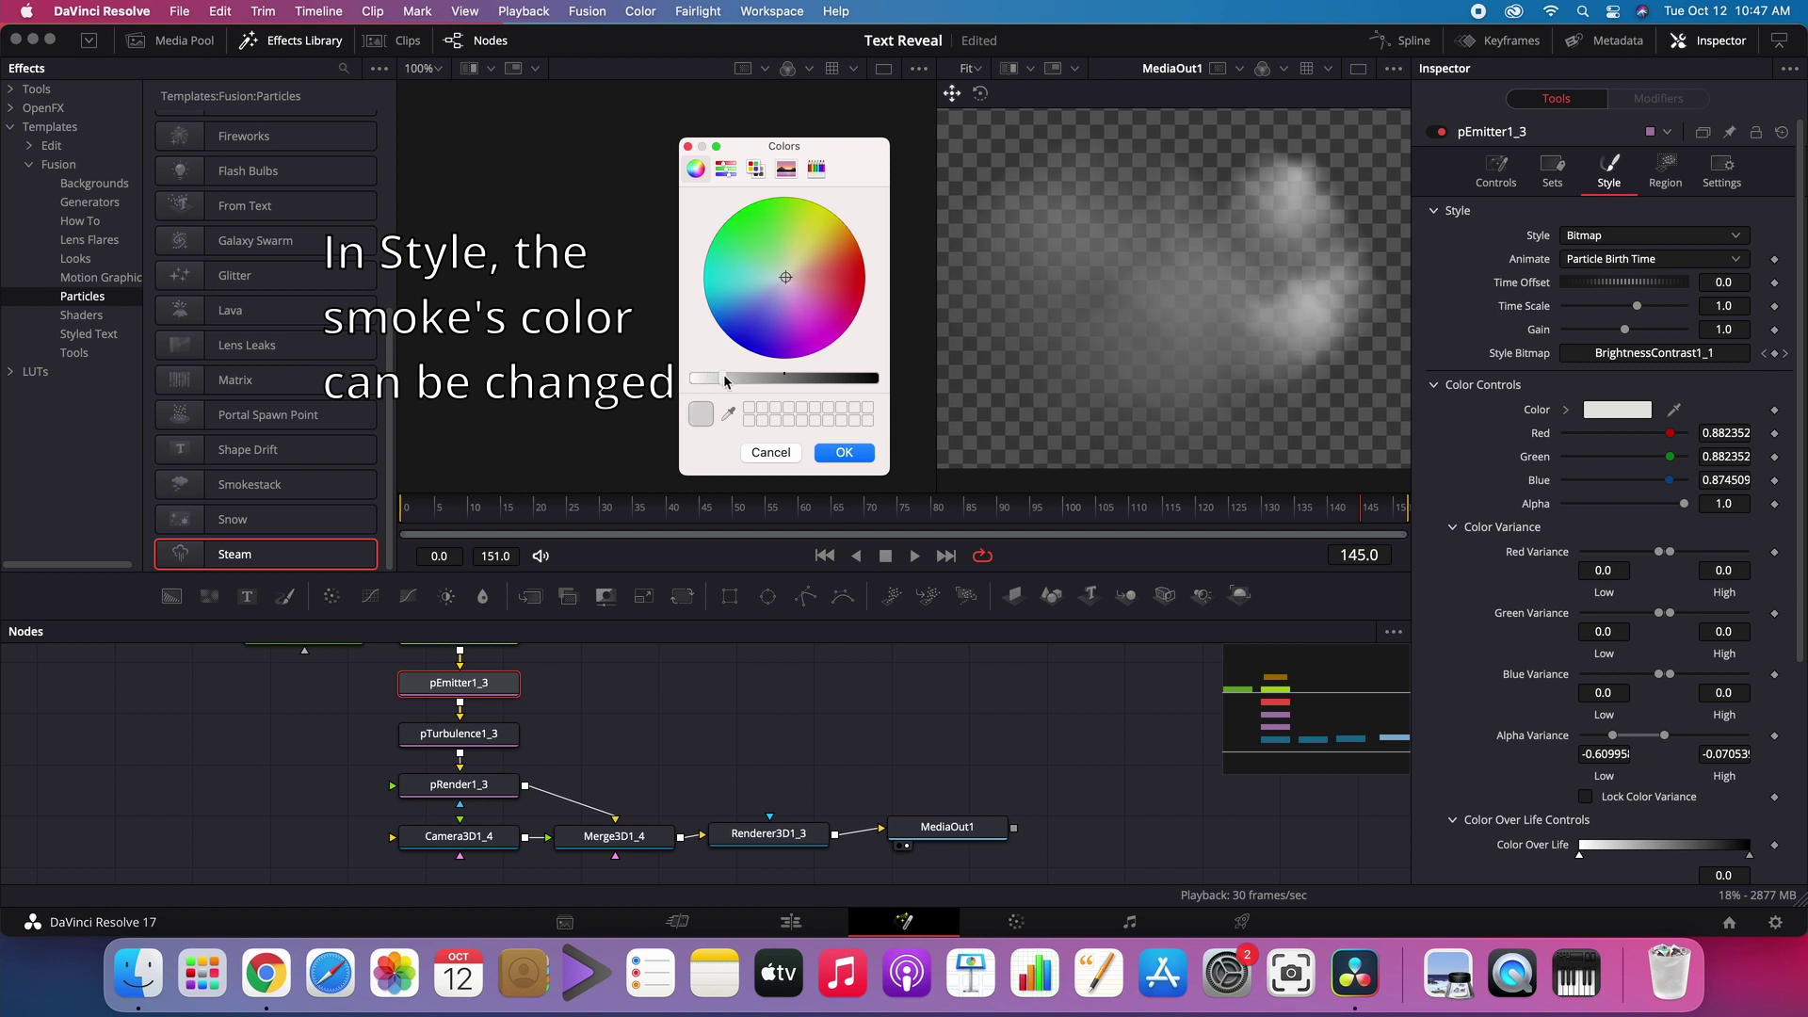
pyautogui.click(833, 456)
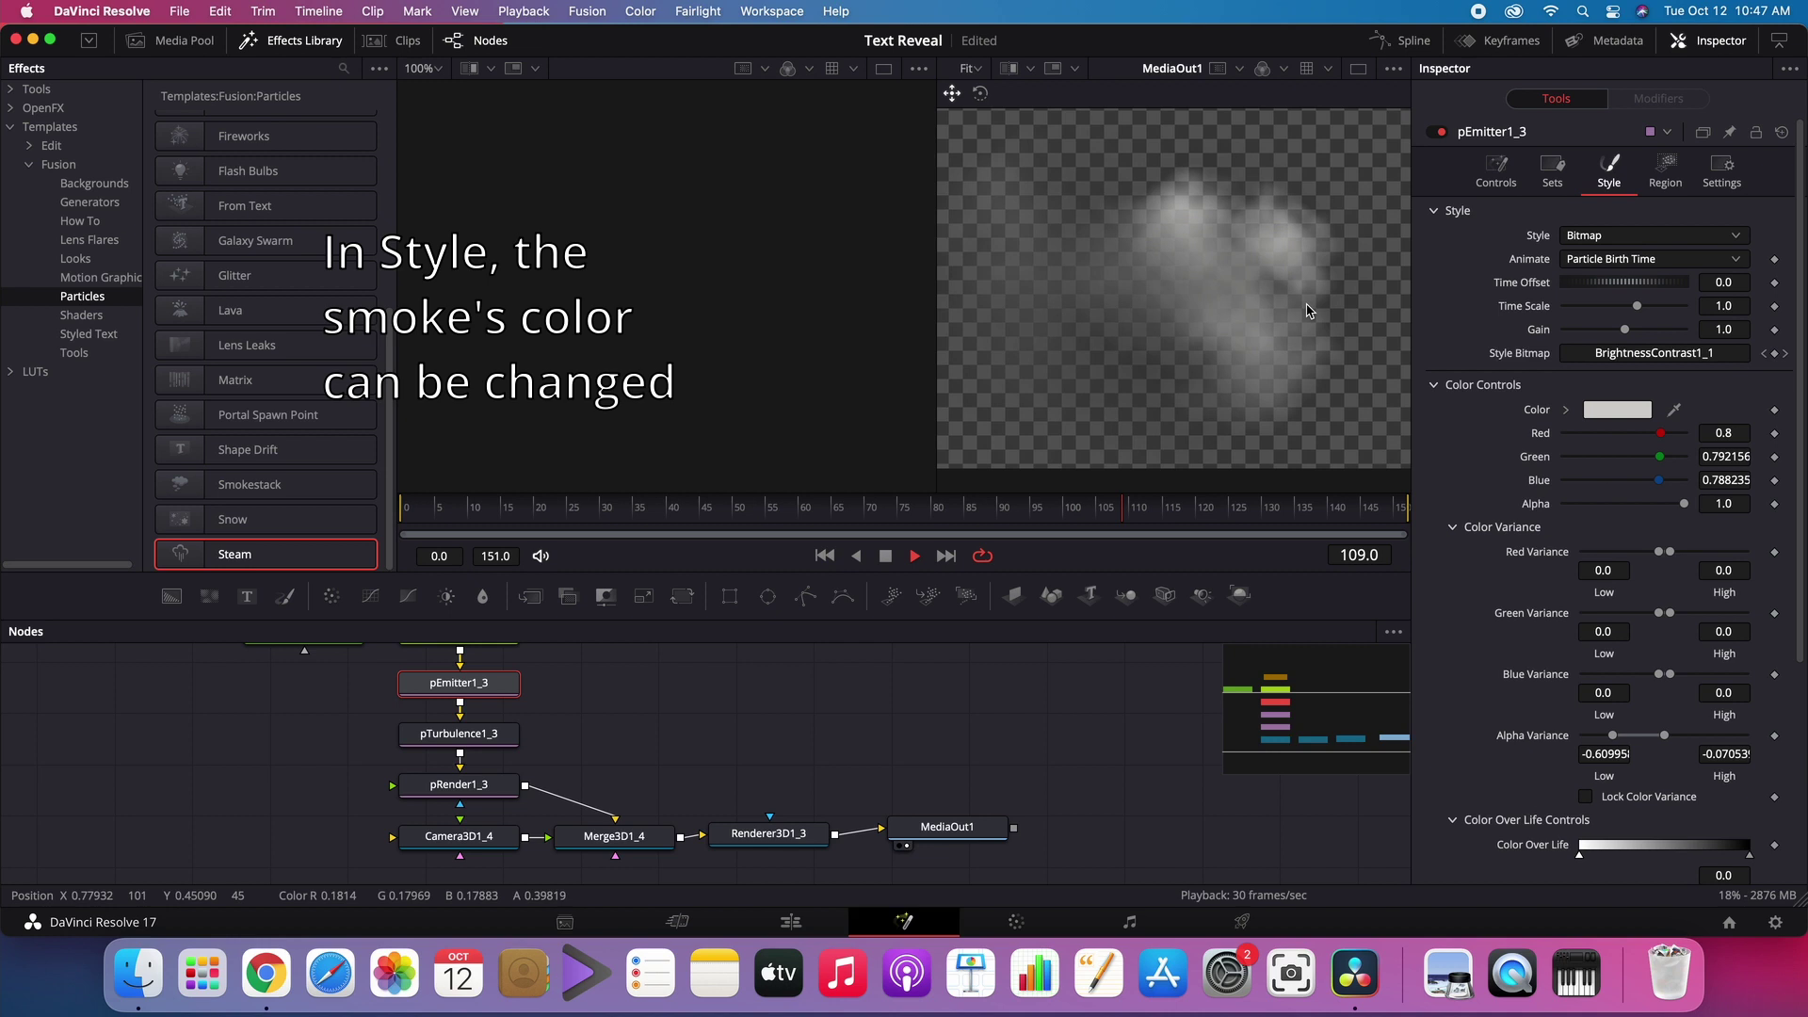
pyautogui.click(1617, 410)
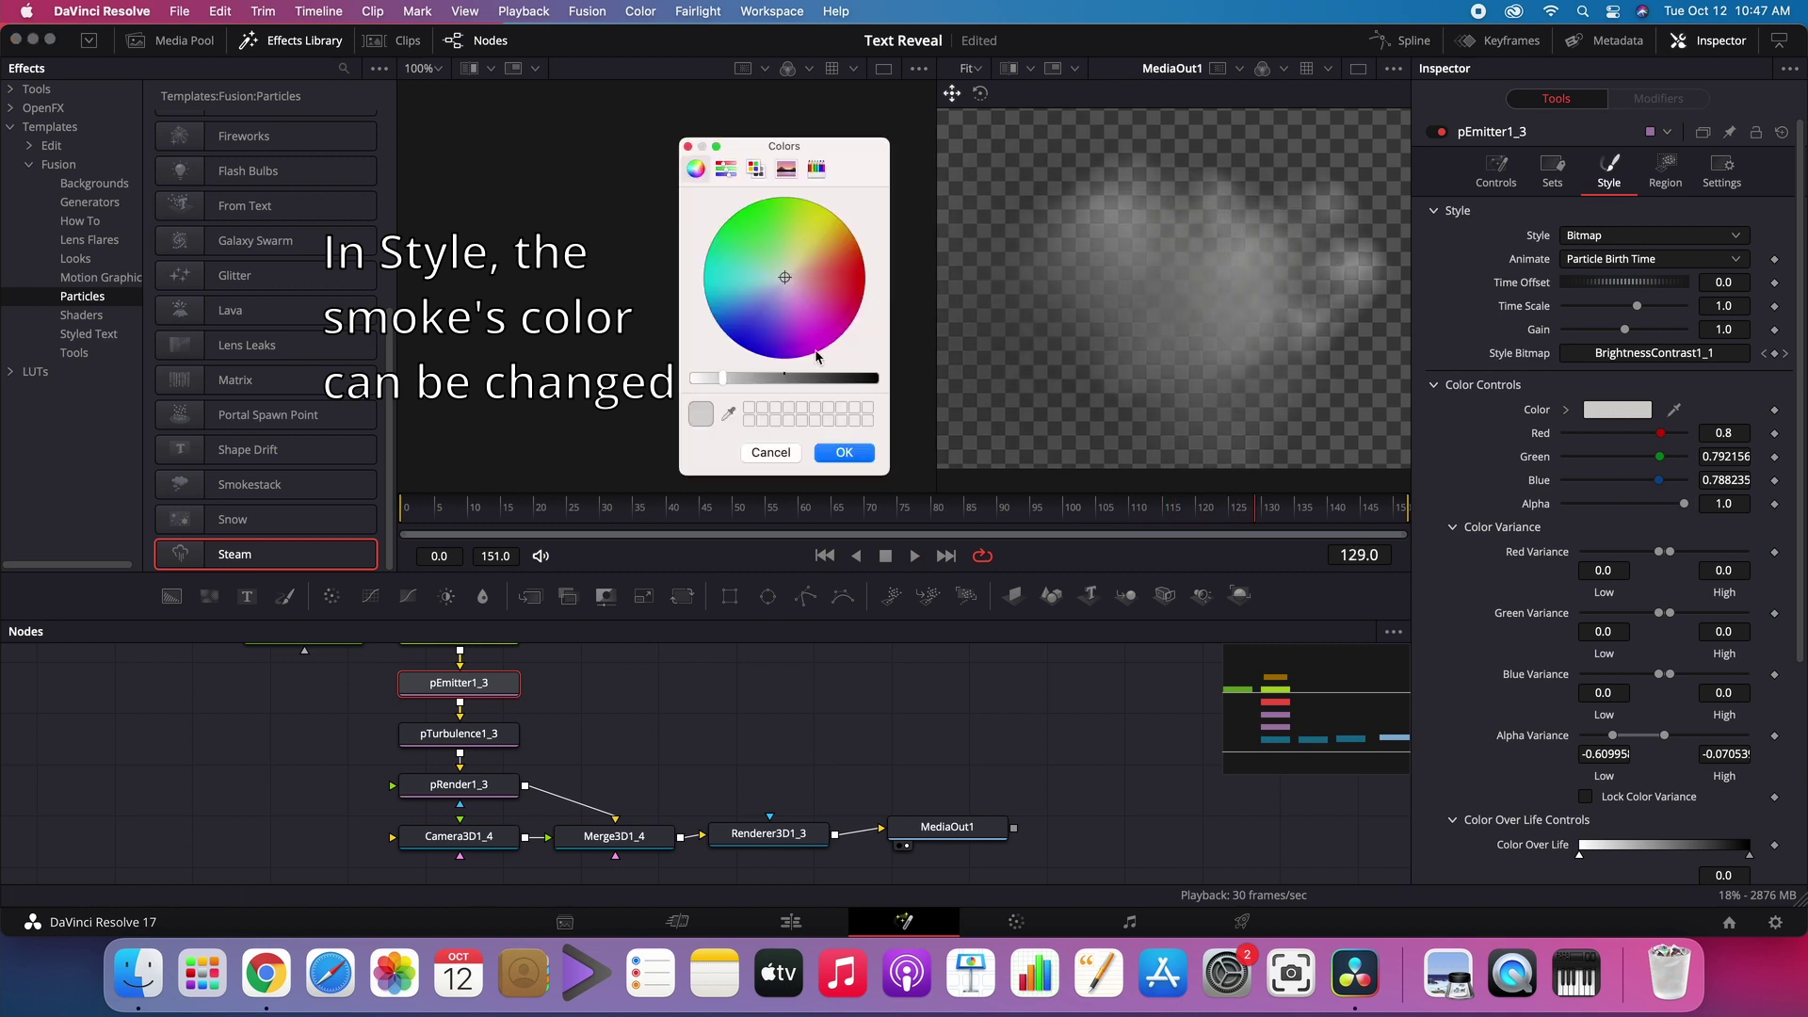
pyautogui.moveTo(733, 385); pyautogui.dragTo(737, 386)
pyautogui.click(836, 468)
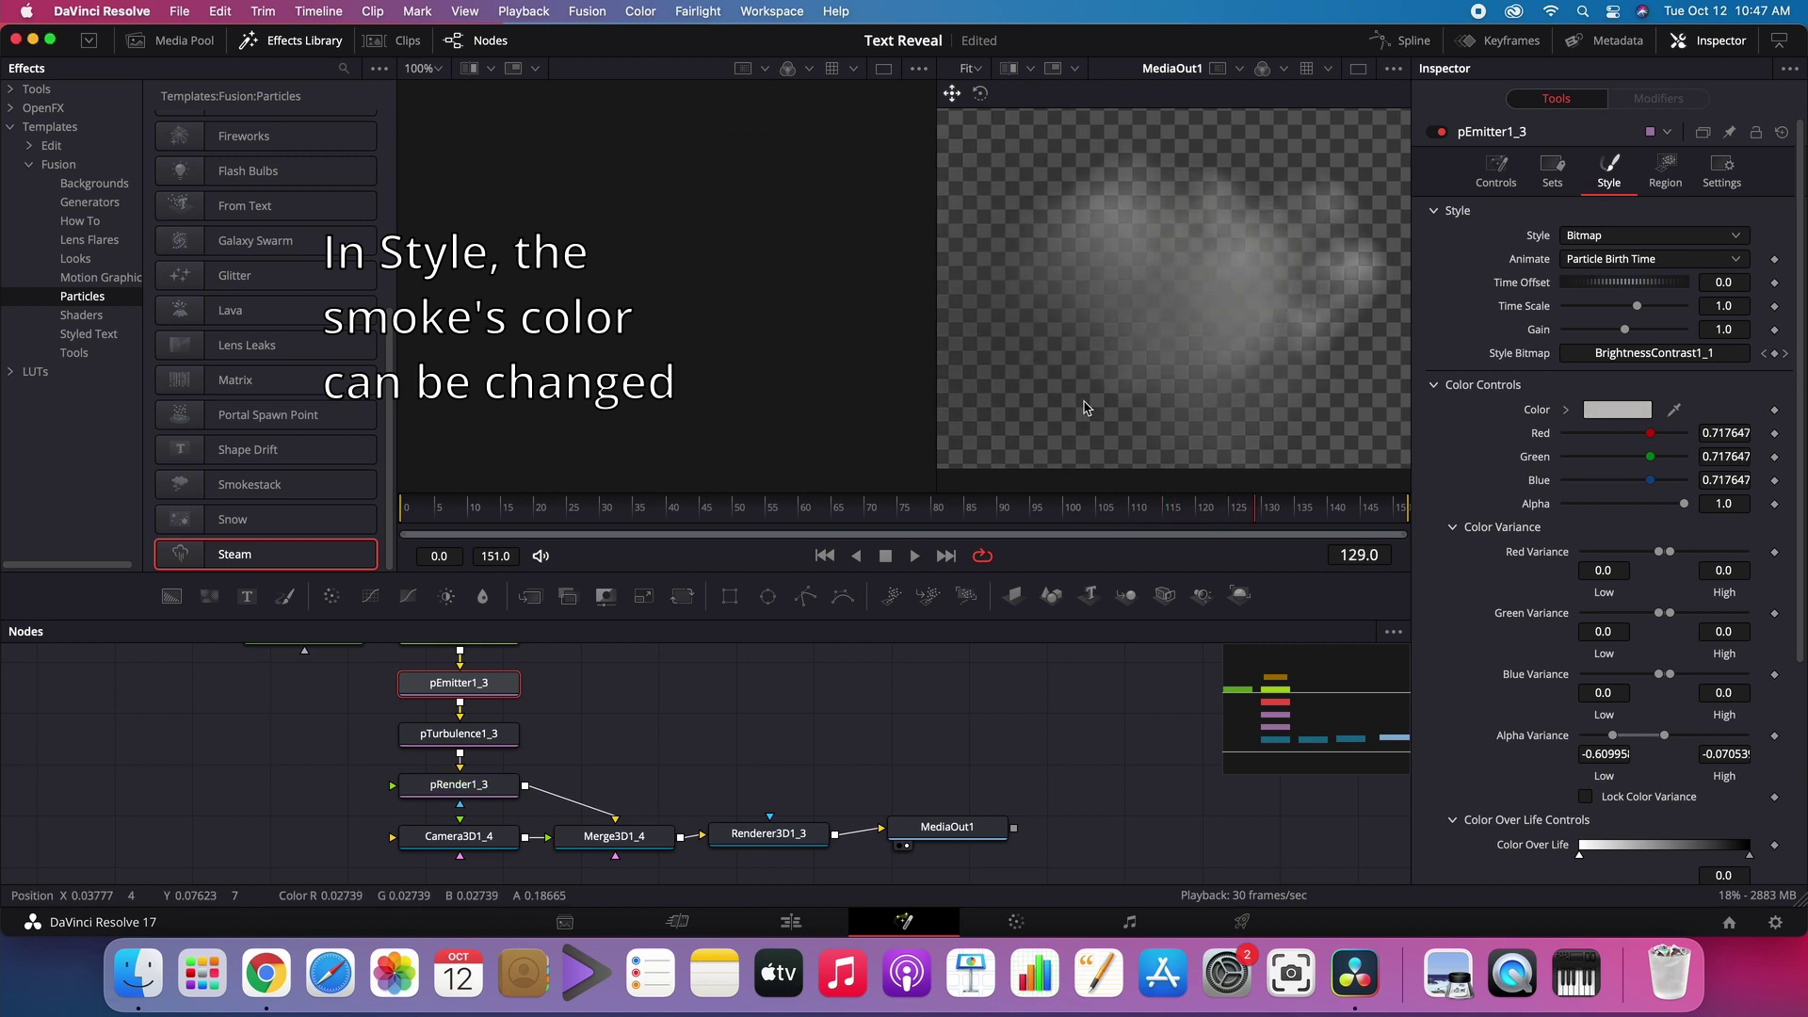
pyautogui.press('space')
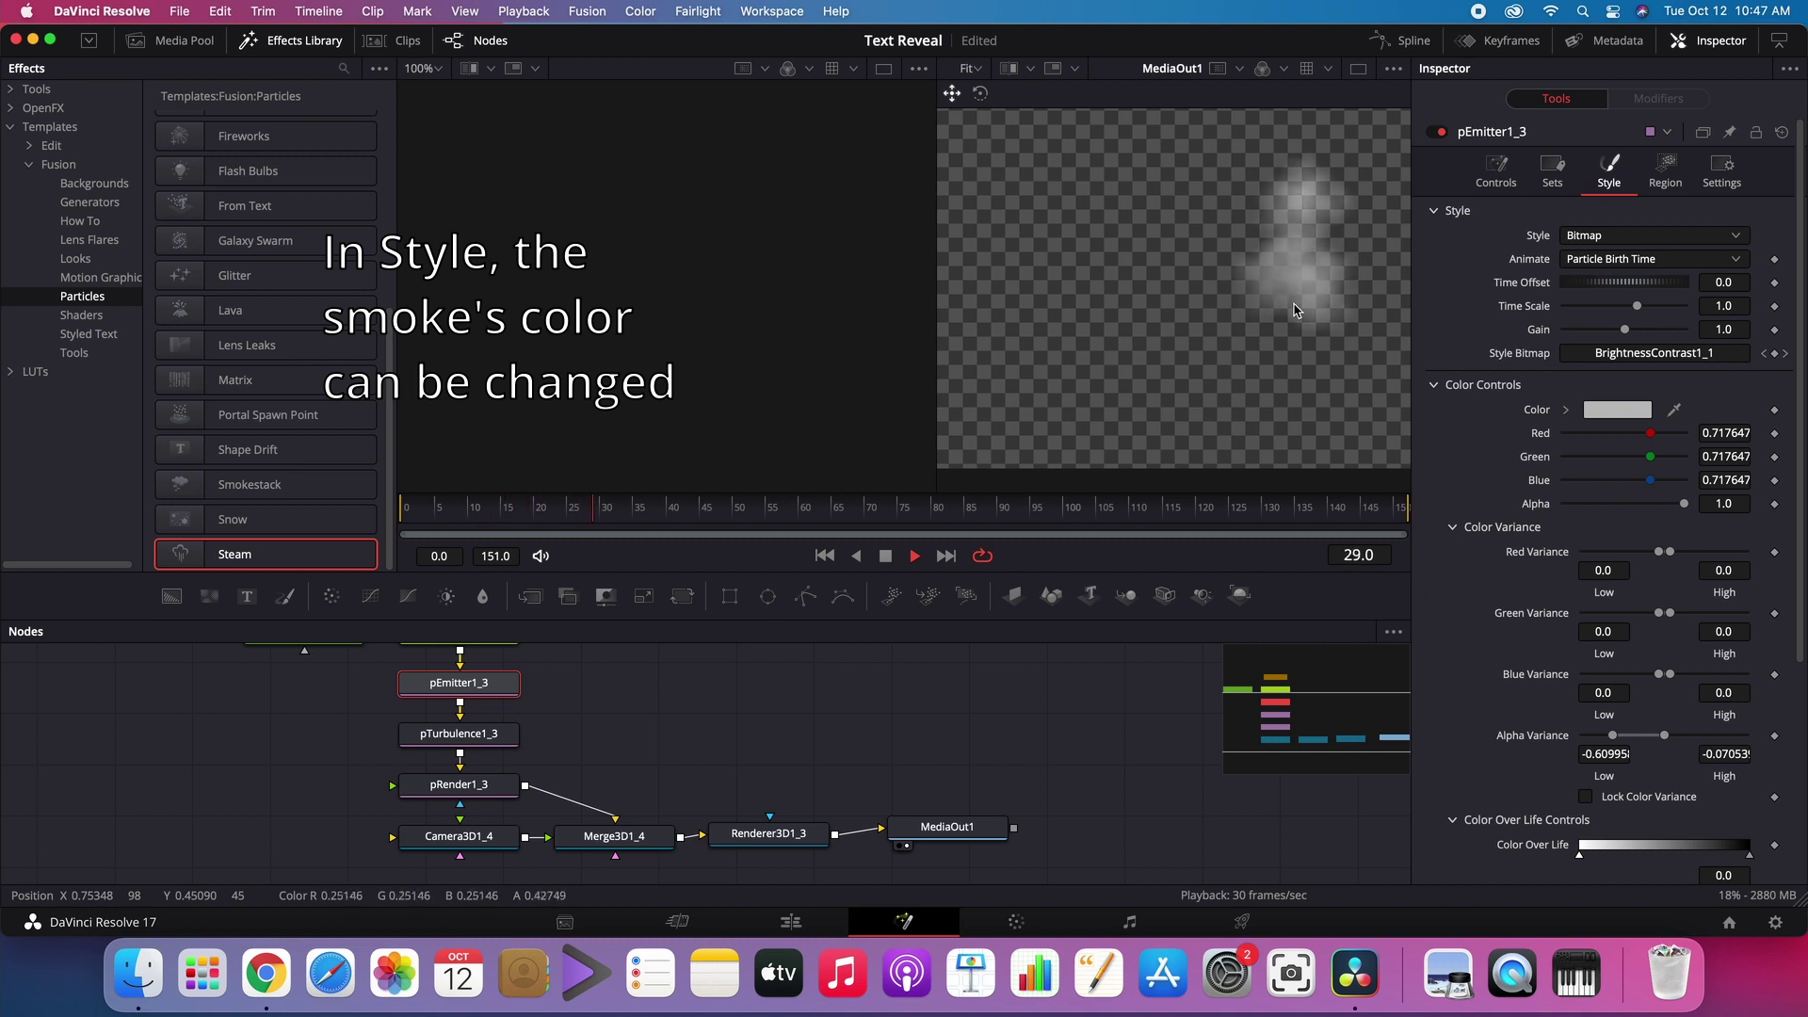
# Step: Set Renderer3D1_3's image Width to 227, keeping Height at 100, and preview the wider steam
pyautogui.press('space')
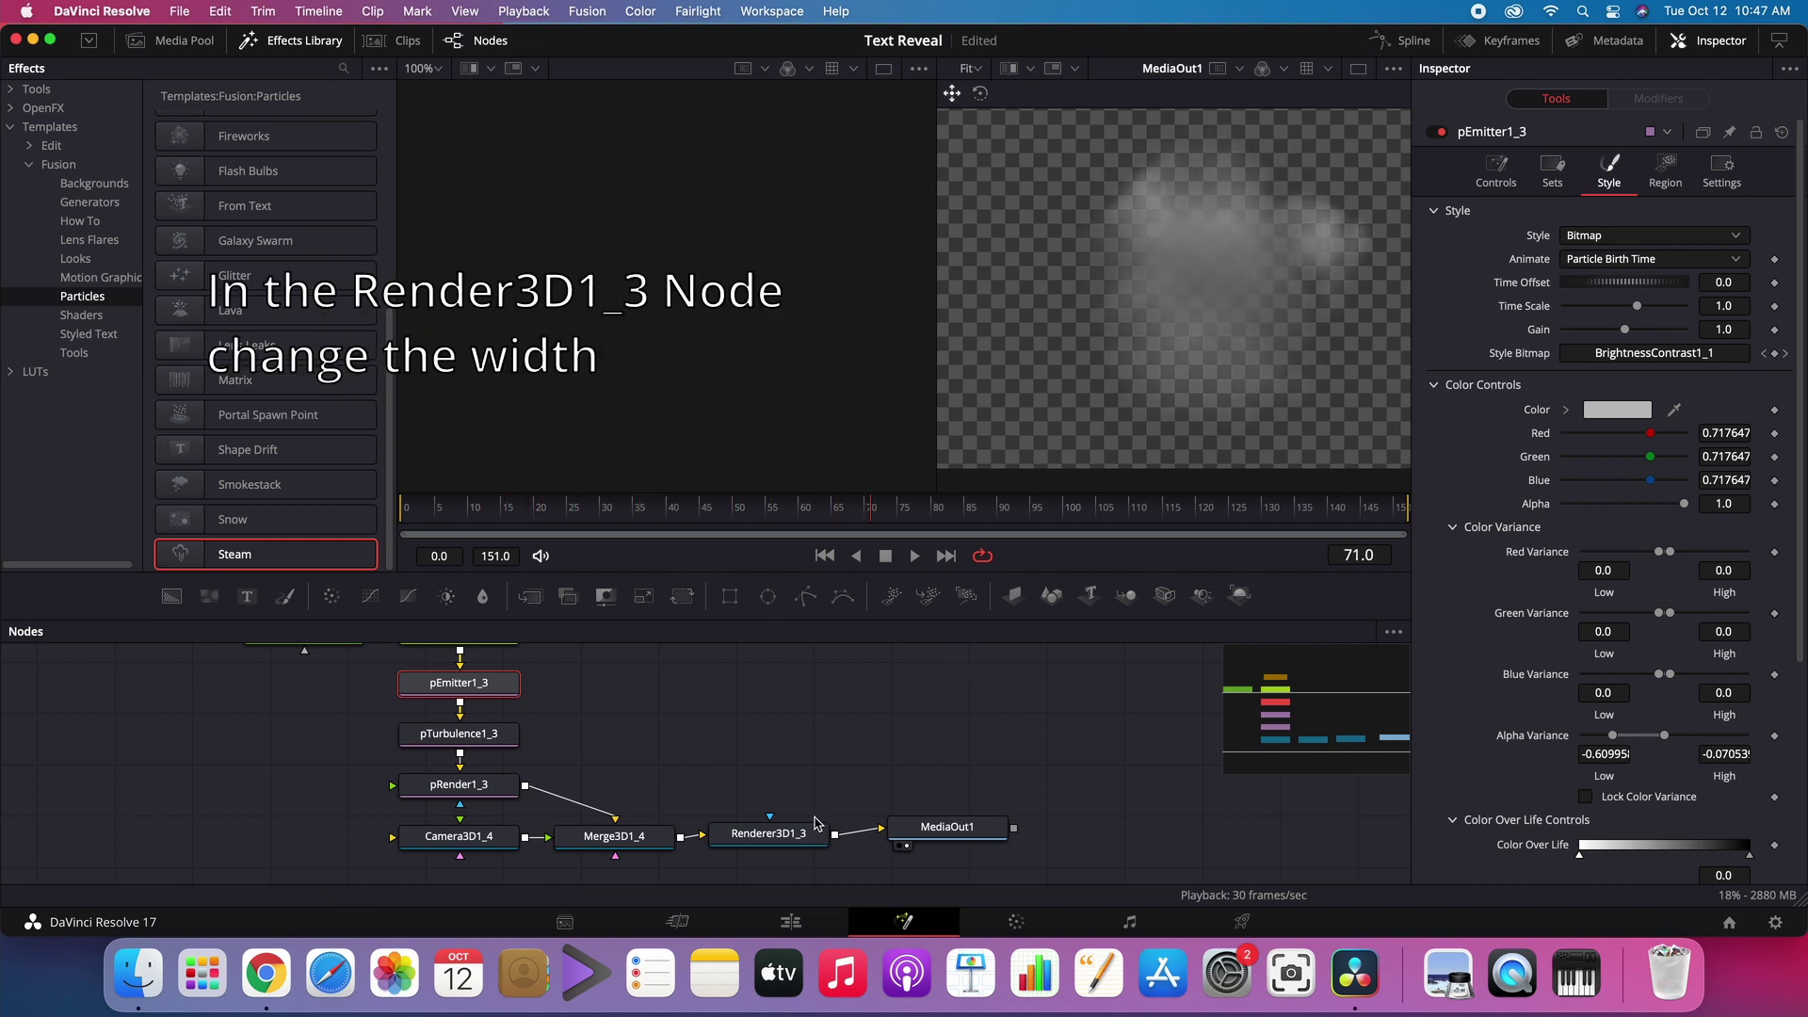
pyautogui.click(779, 841)
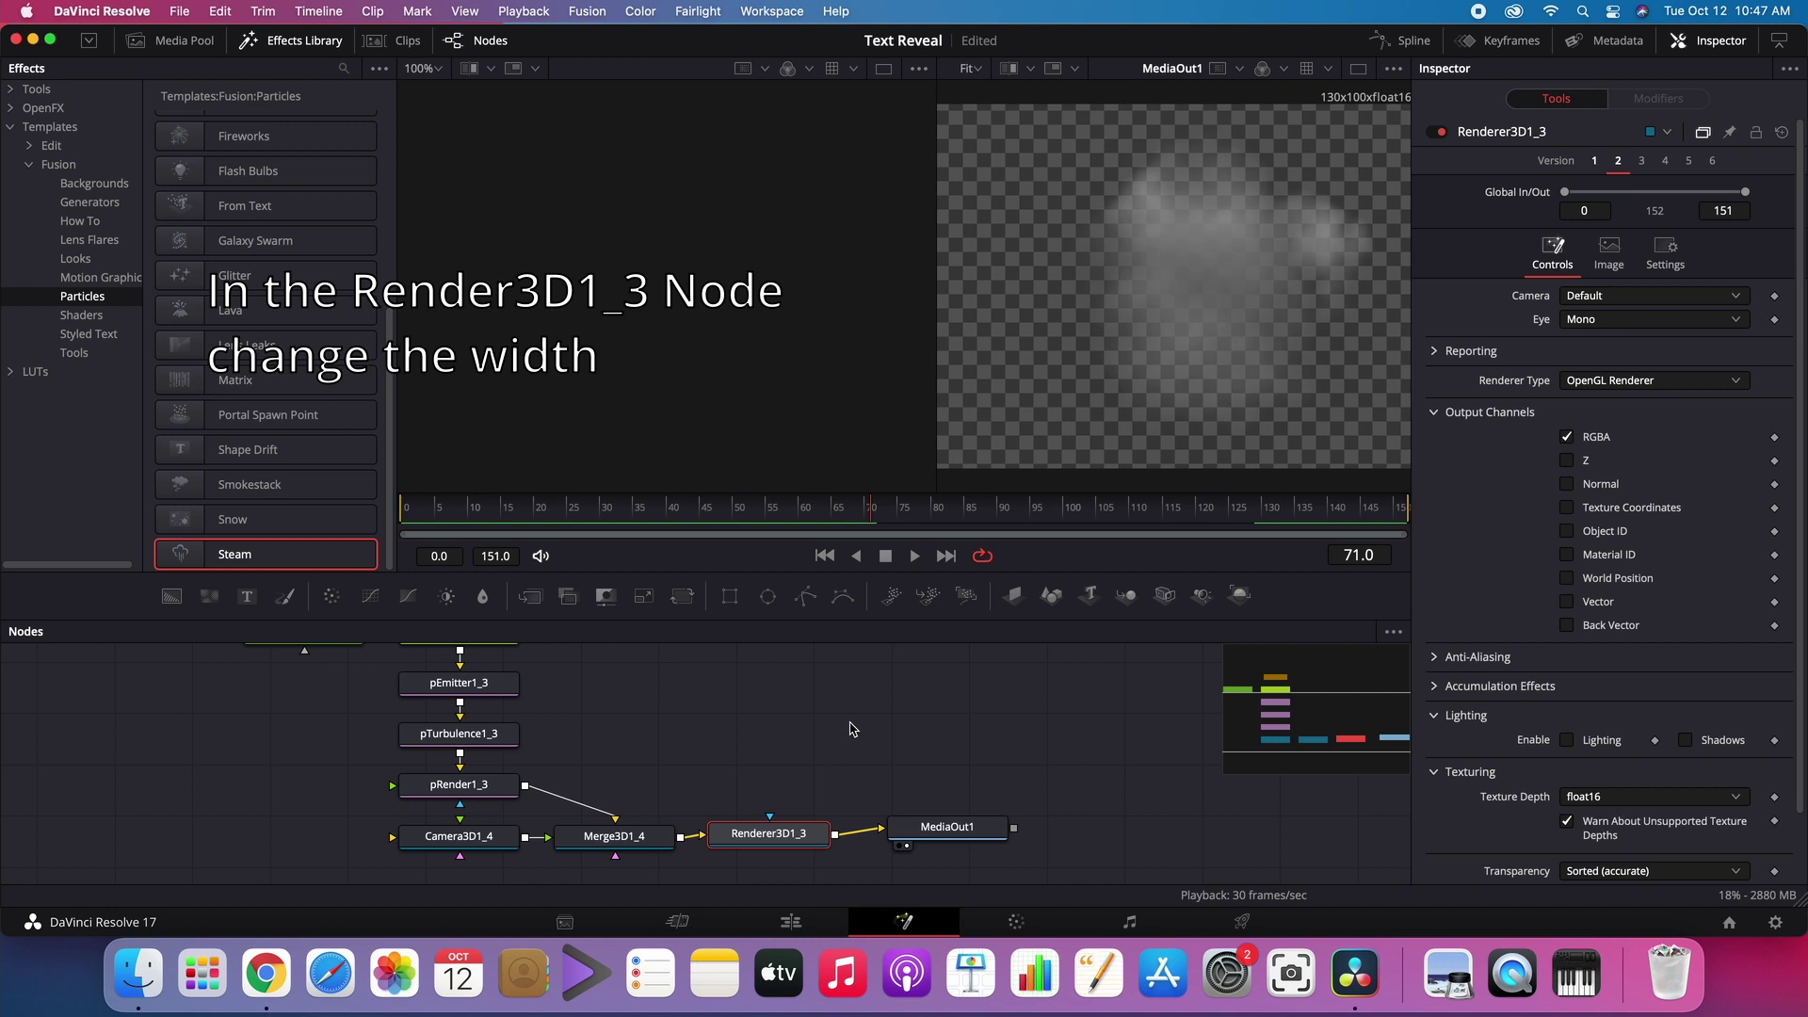
pyautogui.click(1607, 252)
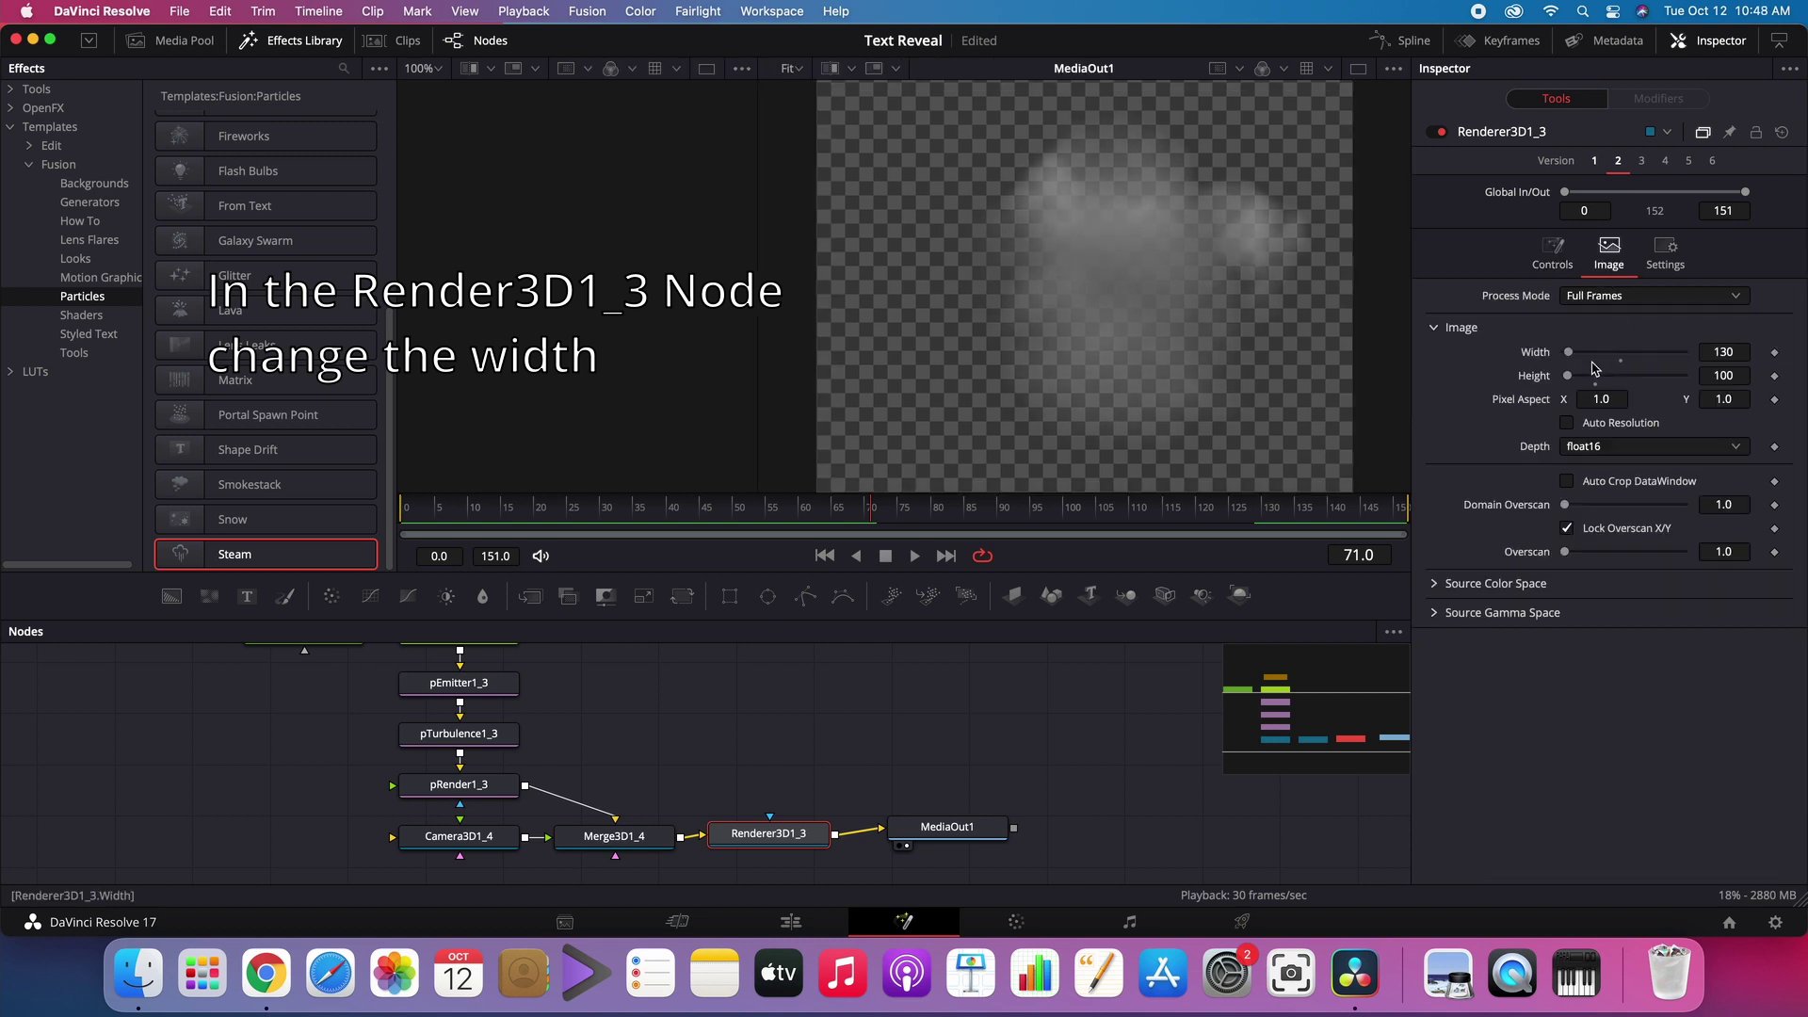
pyautogui.moveTo(1573, 355); pyautogui.dragTo(1576, 355)
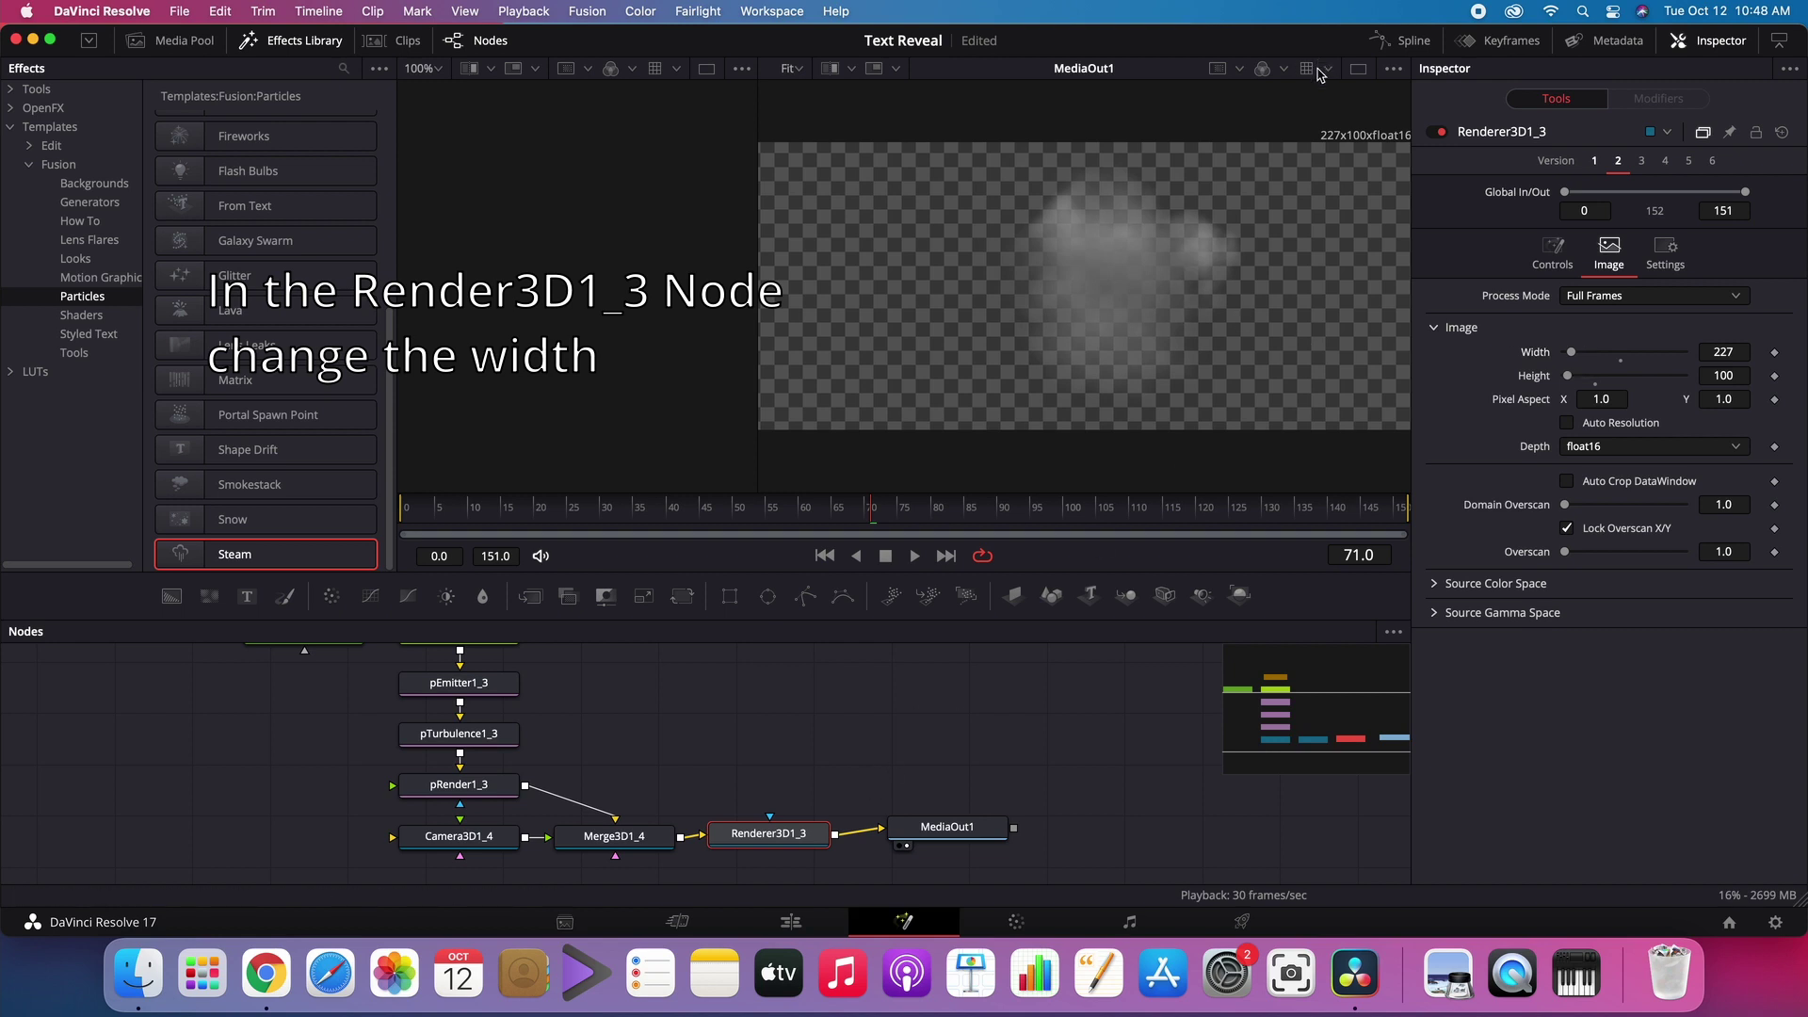
pyautogui.press('space')
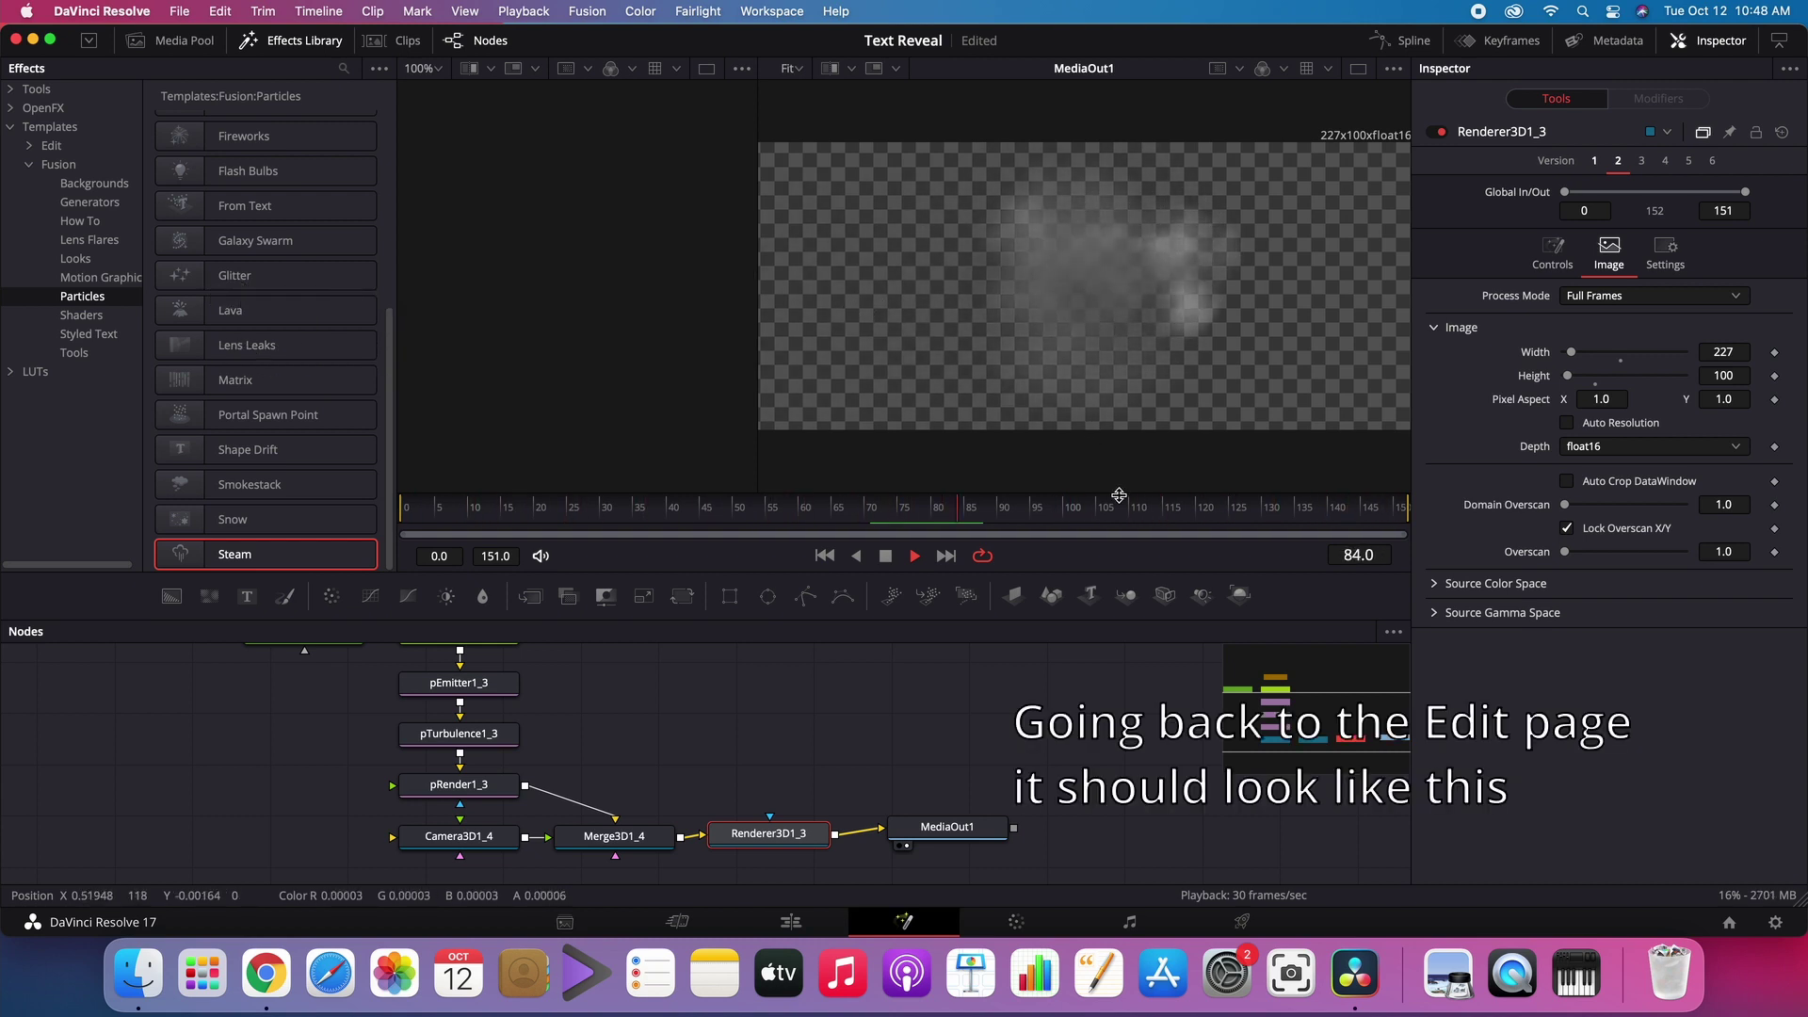
# Step: Back on the Edit page, set the Fusion Composition clip's Position X to -1228
pyautogui.click(801, 925)
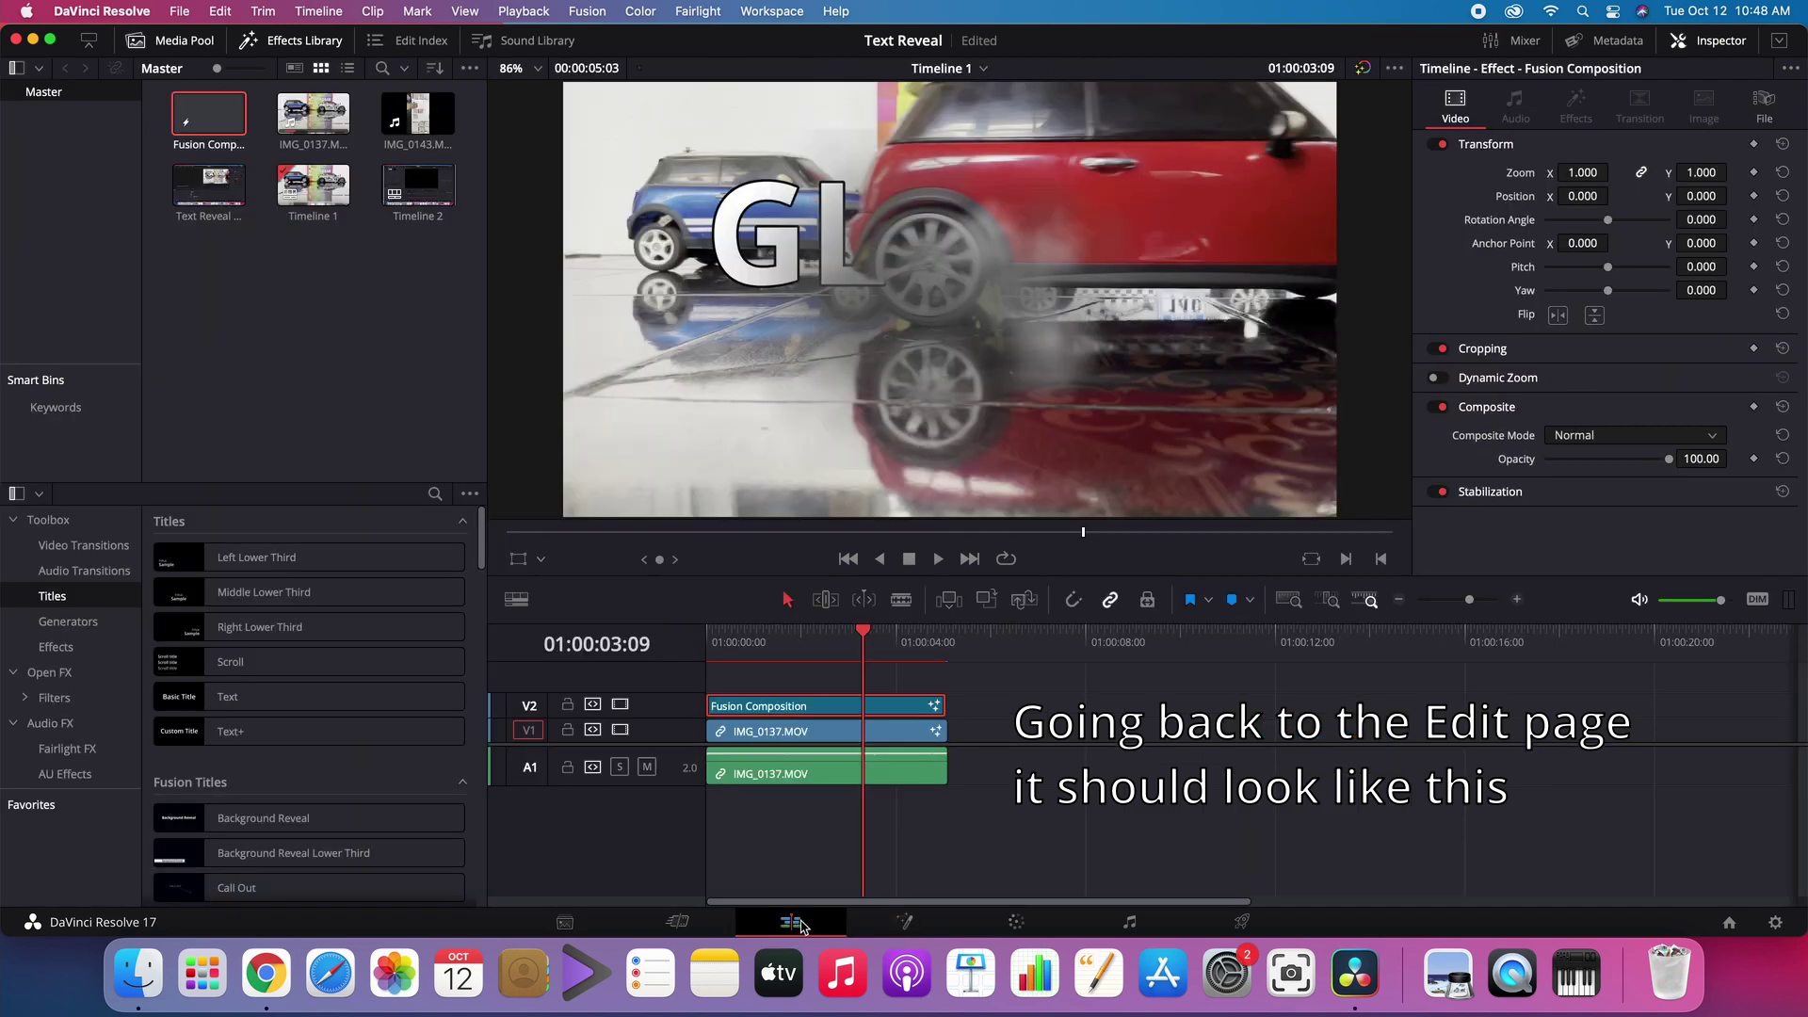
pyautogui.click(1052, 796)
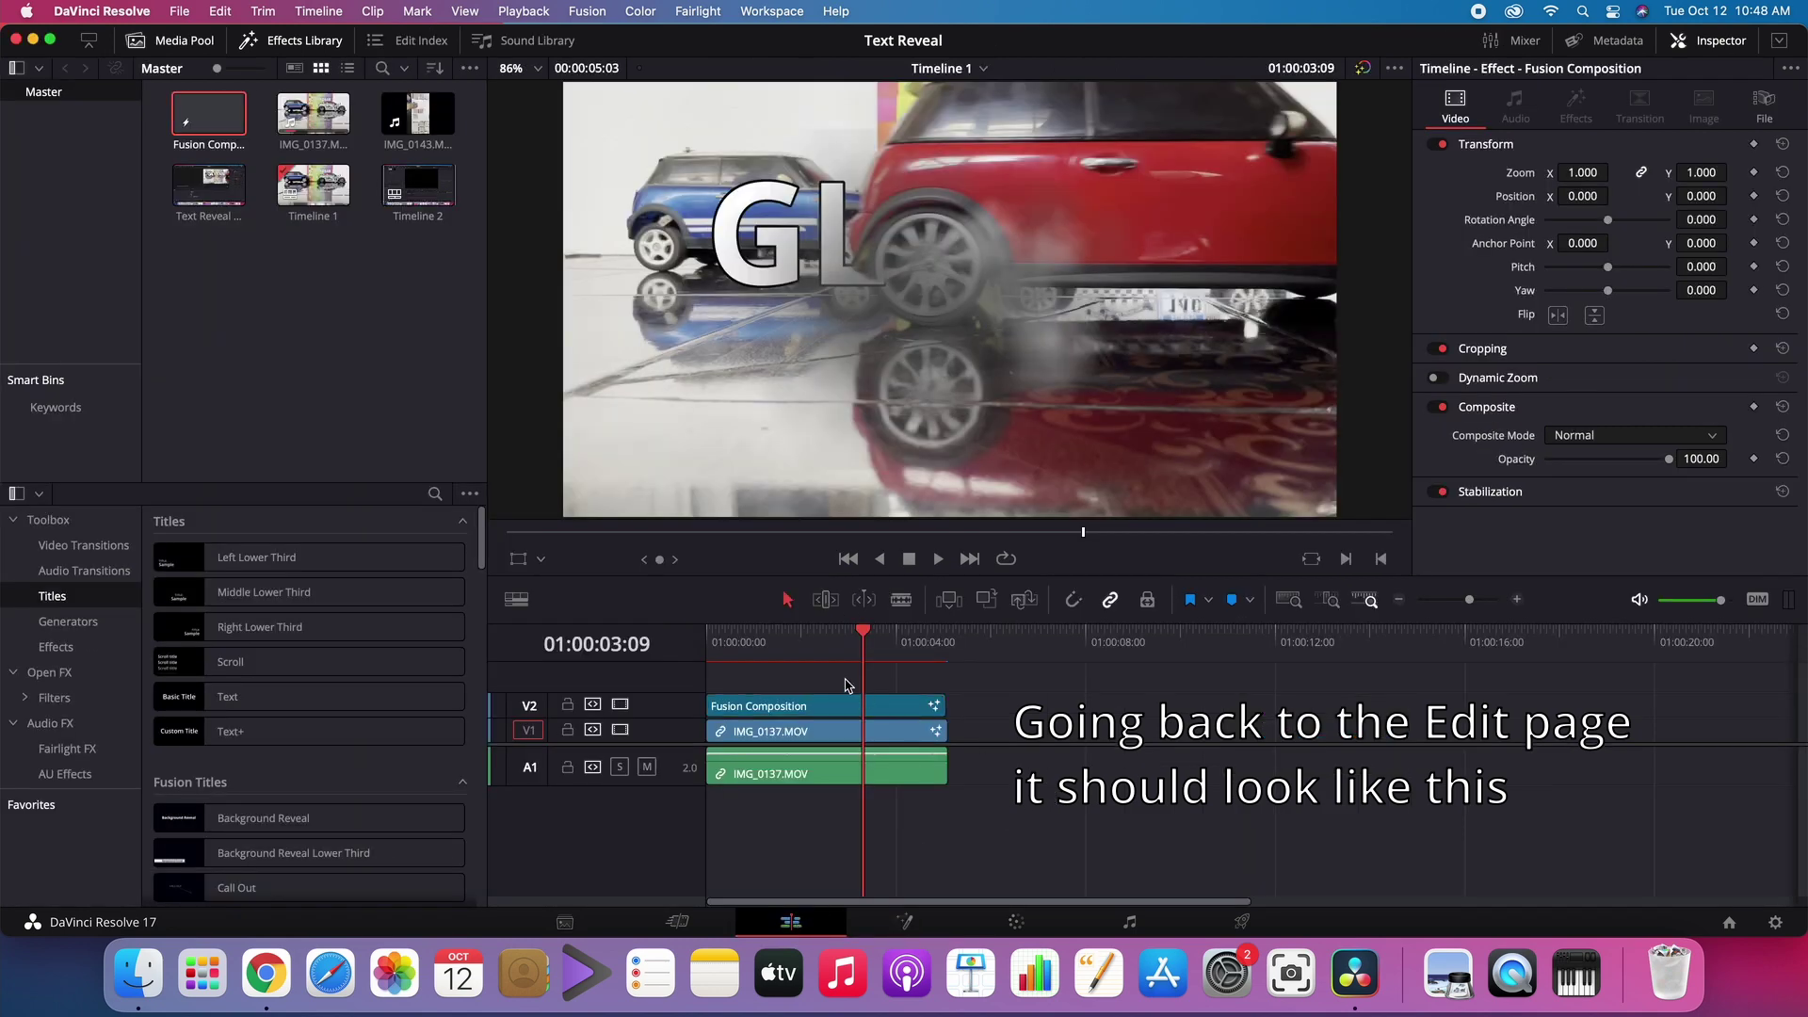
pyautogui.press('Home')
pyautogui.press('space')
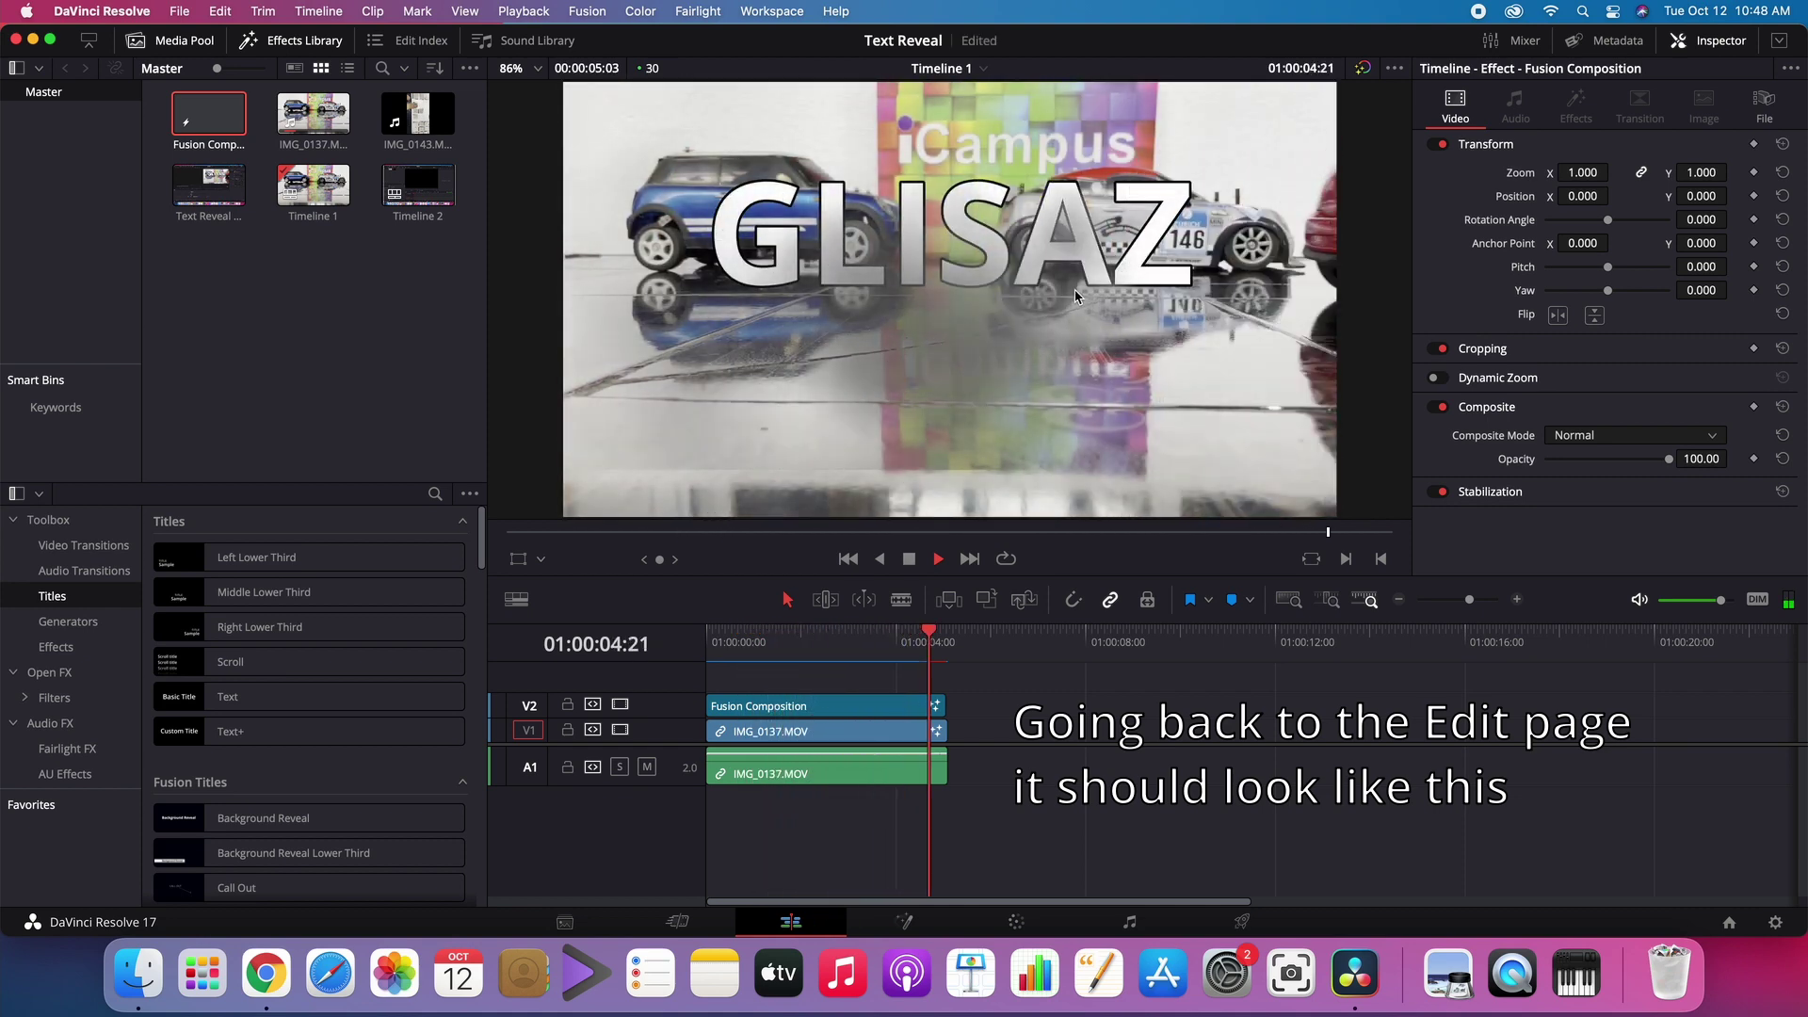
pyautogui.click(843, 708)
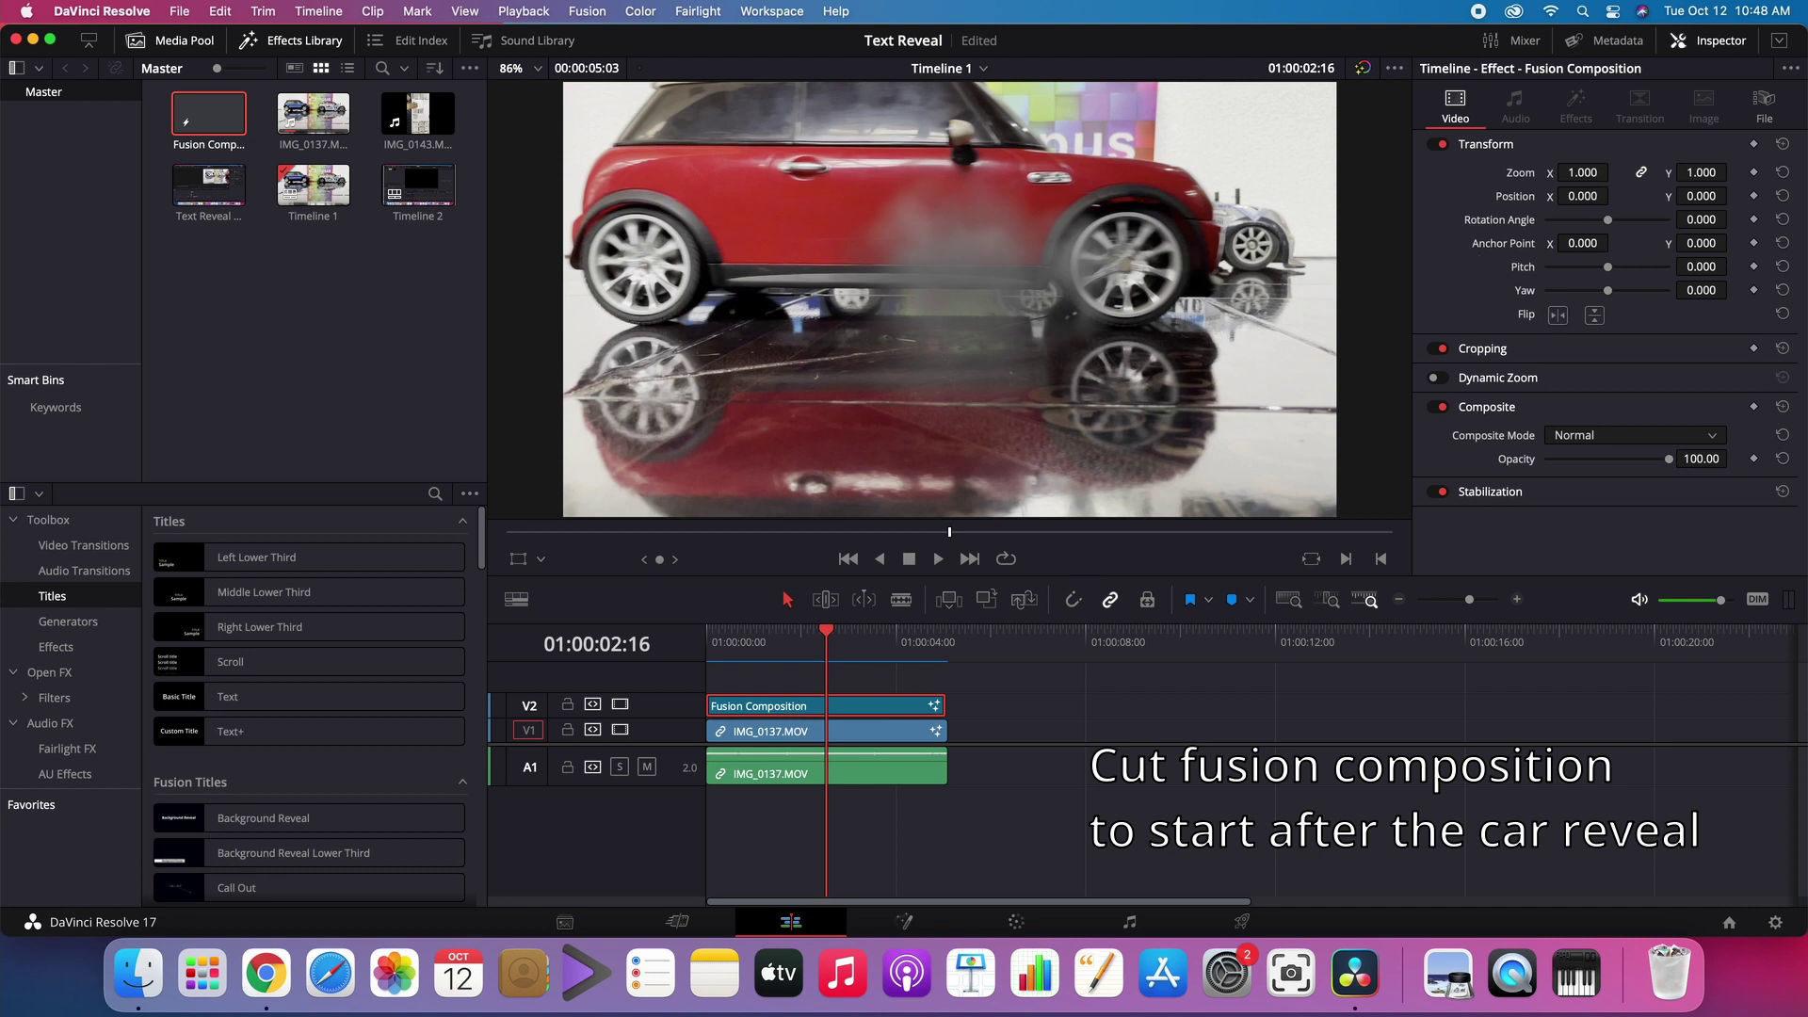
pyautogui.moveTo(1614, 195); pyautogui.dragTo(1614, 196)
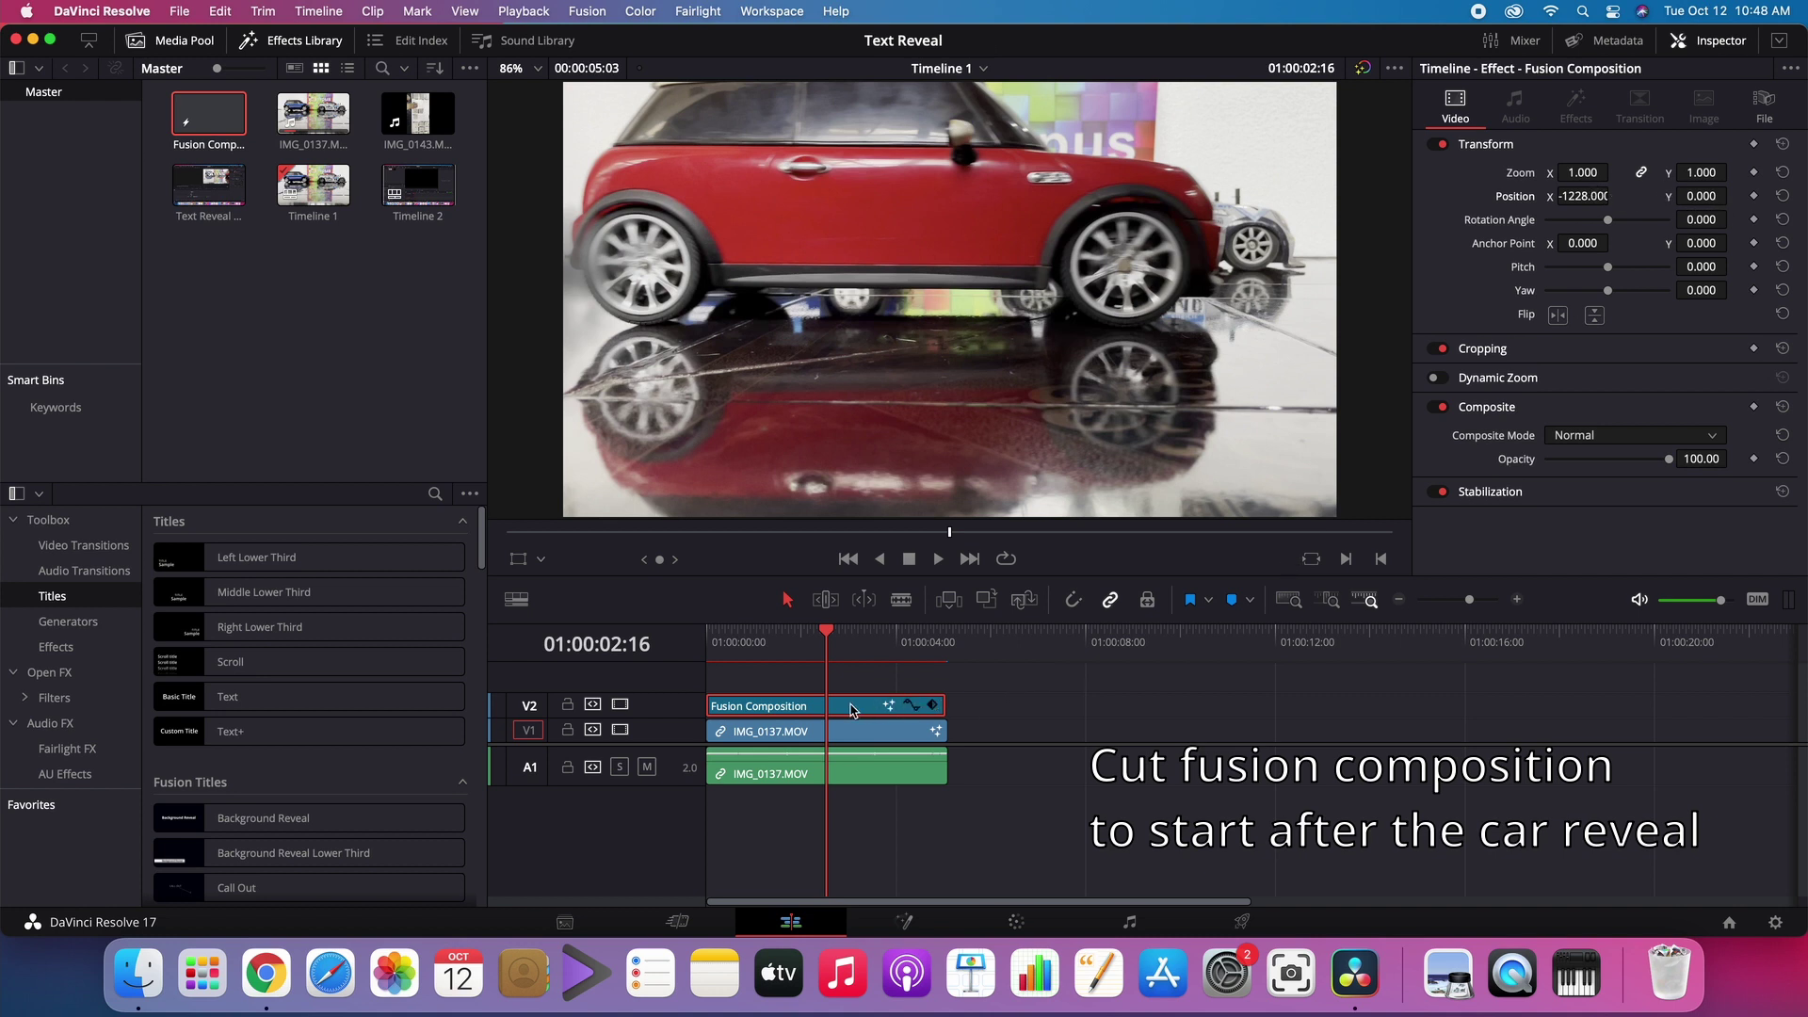
# Step: Move the smoke clip to start after the car reveal and trim its end to match IMG_0137.MOV
pyautogui.moveTo(810, 713); pyautogui.dragTo(911, 713)
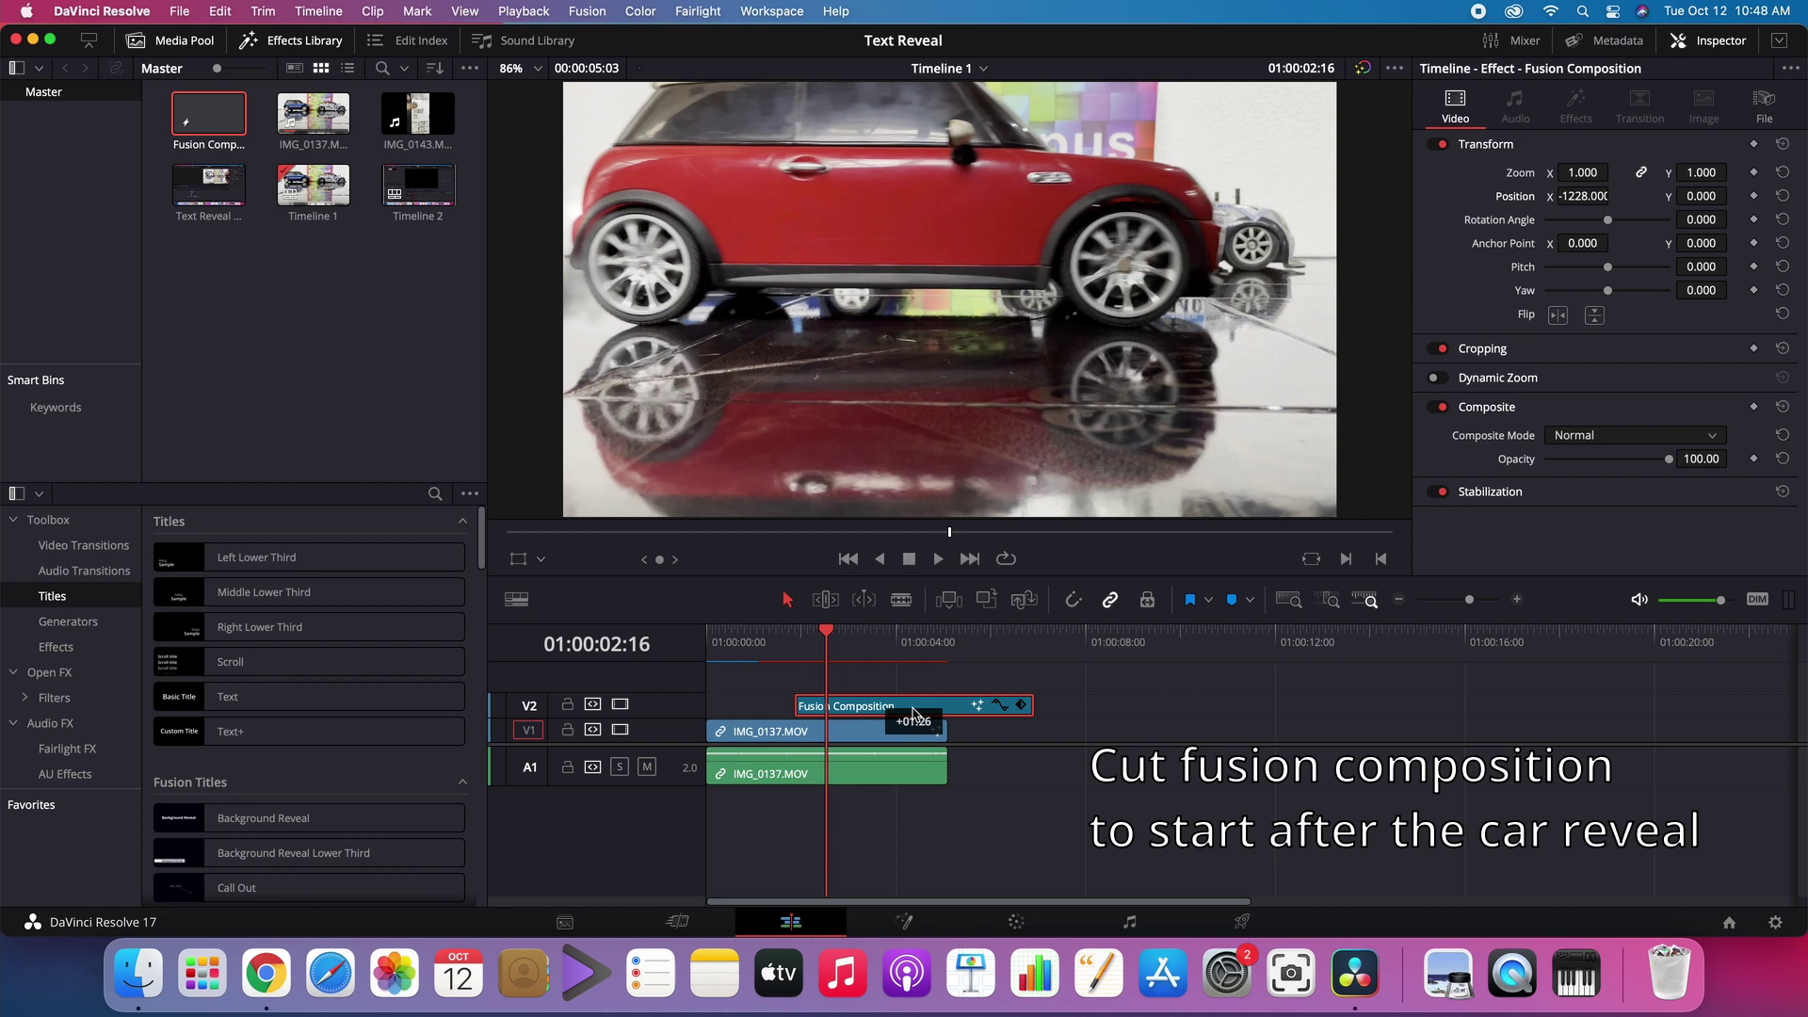
pyautogui.moveTo(933, 640); pyautogui.dragTo(949, 642)
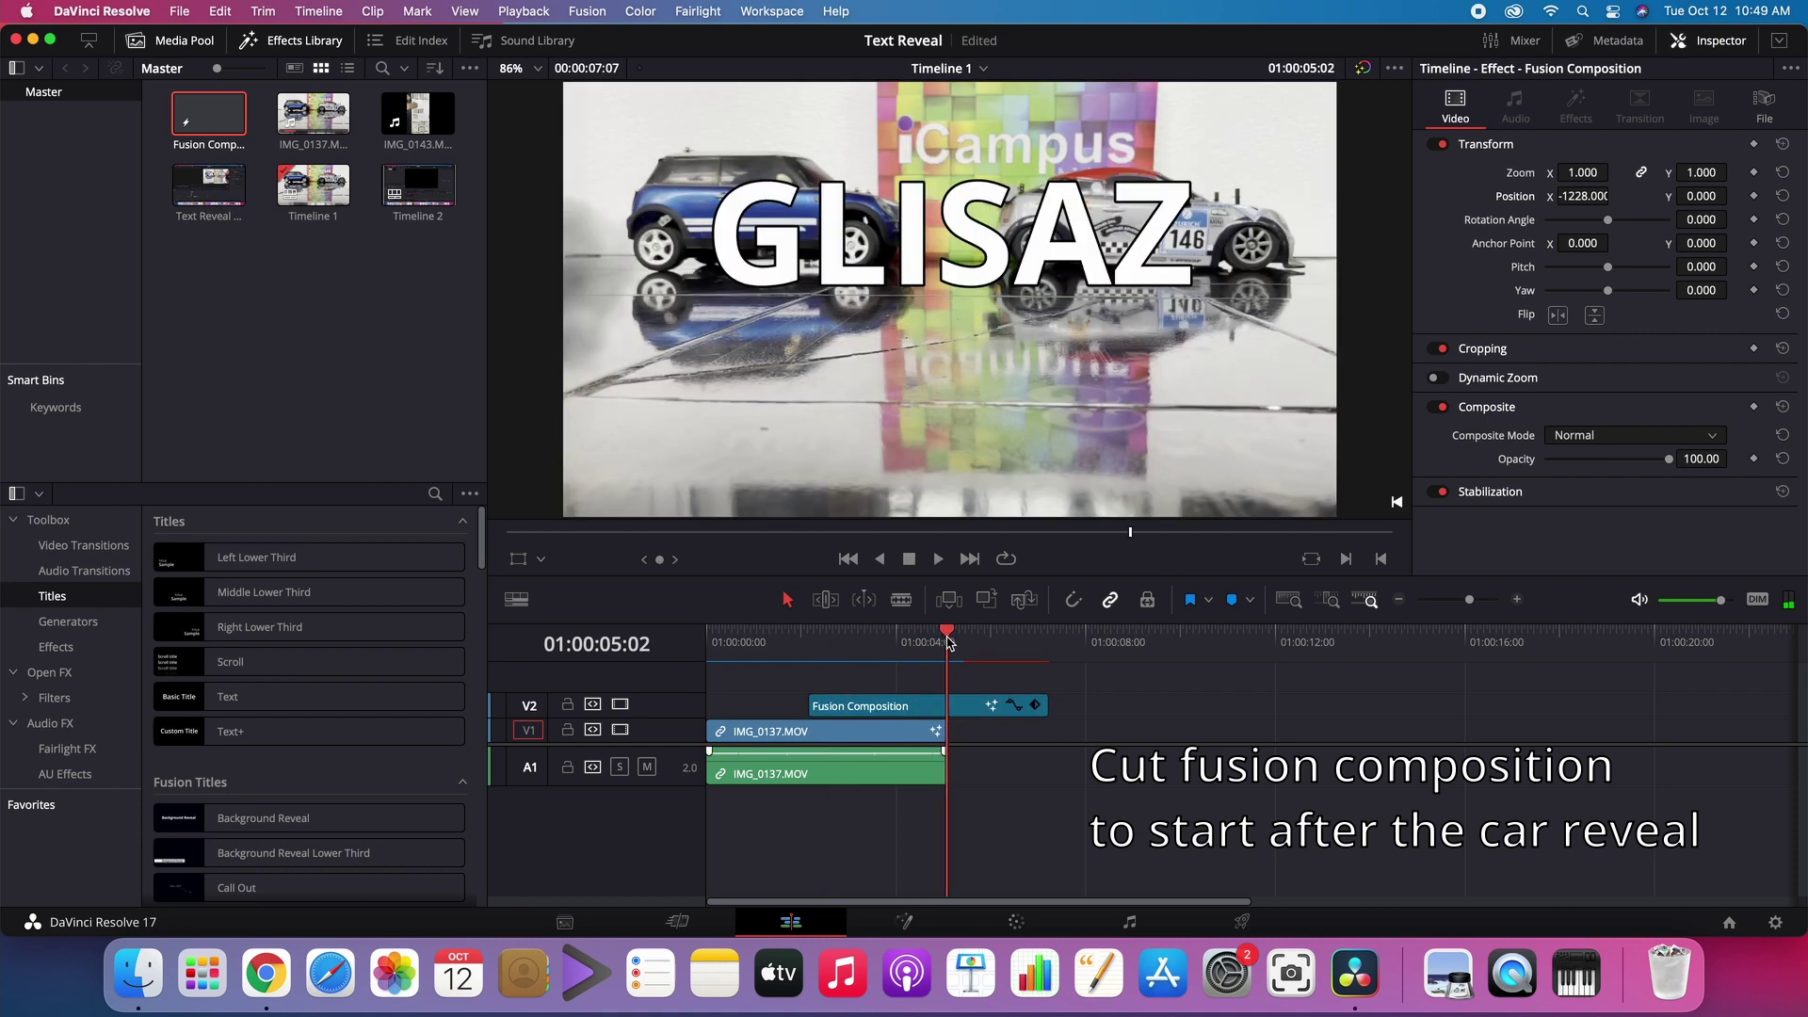
pyautogui.moveTo(1048, 710); pyautogui.dragTo(949, 713)
pyautogui.moveTo(906, 655); pyautogui.dragTo(816, 662)
pyautogui.press('super+equal')
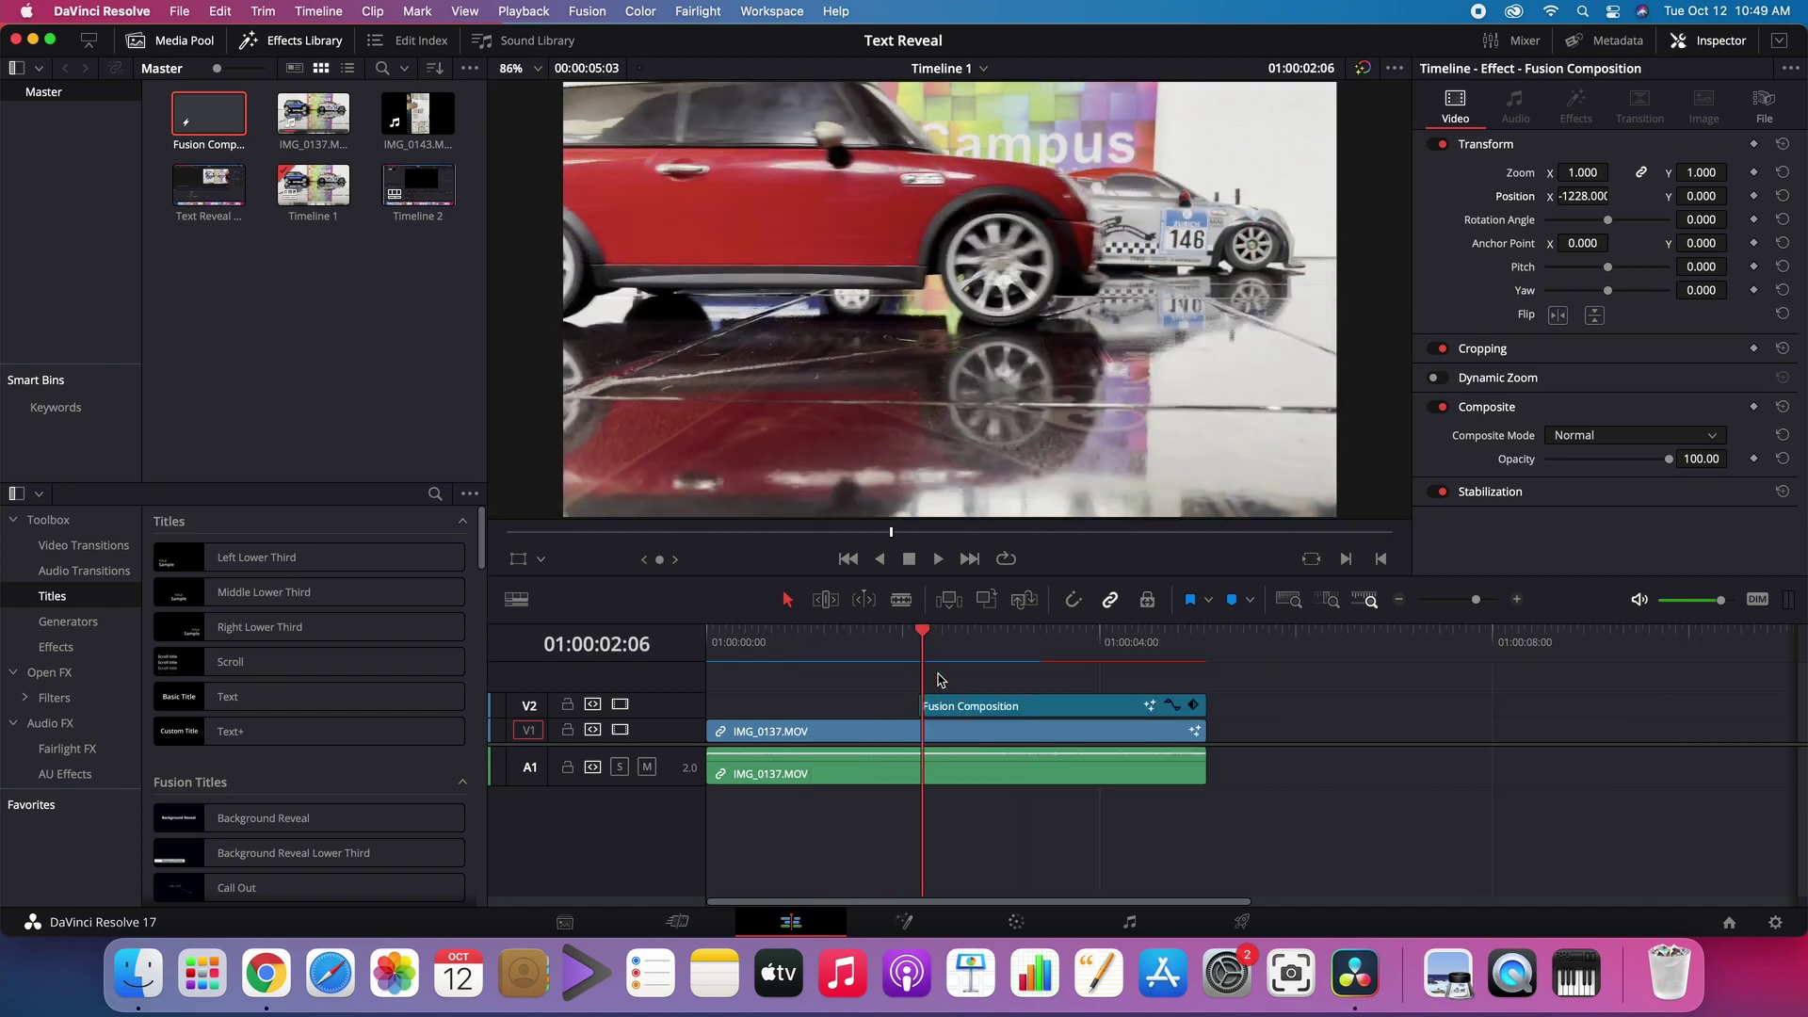
pyautogui.click(921, 646)
pyautogui.click(1034, 699)
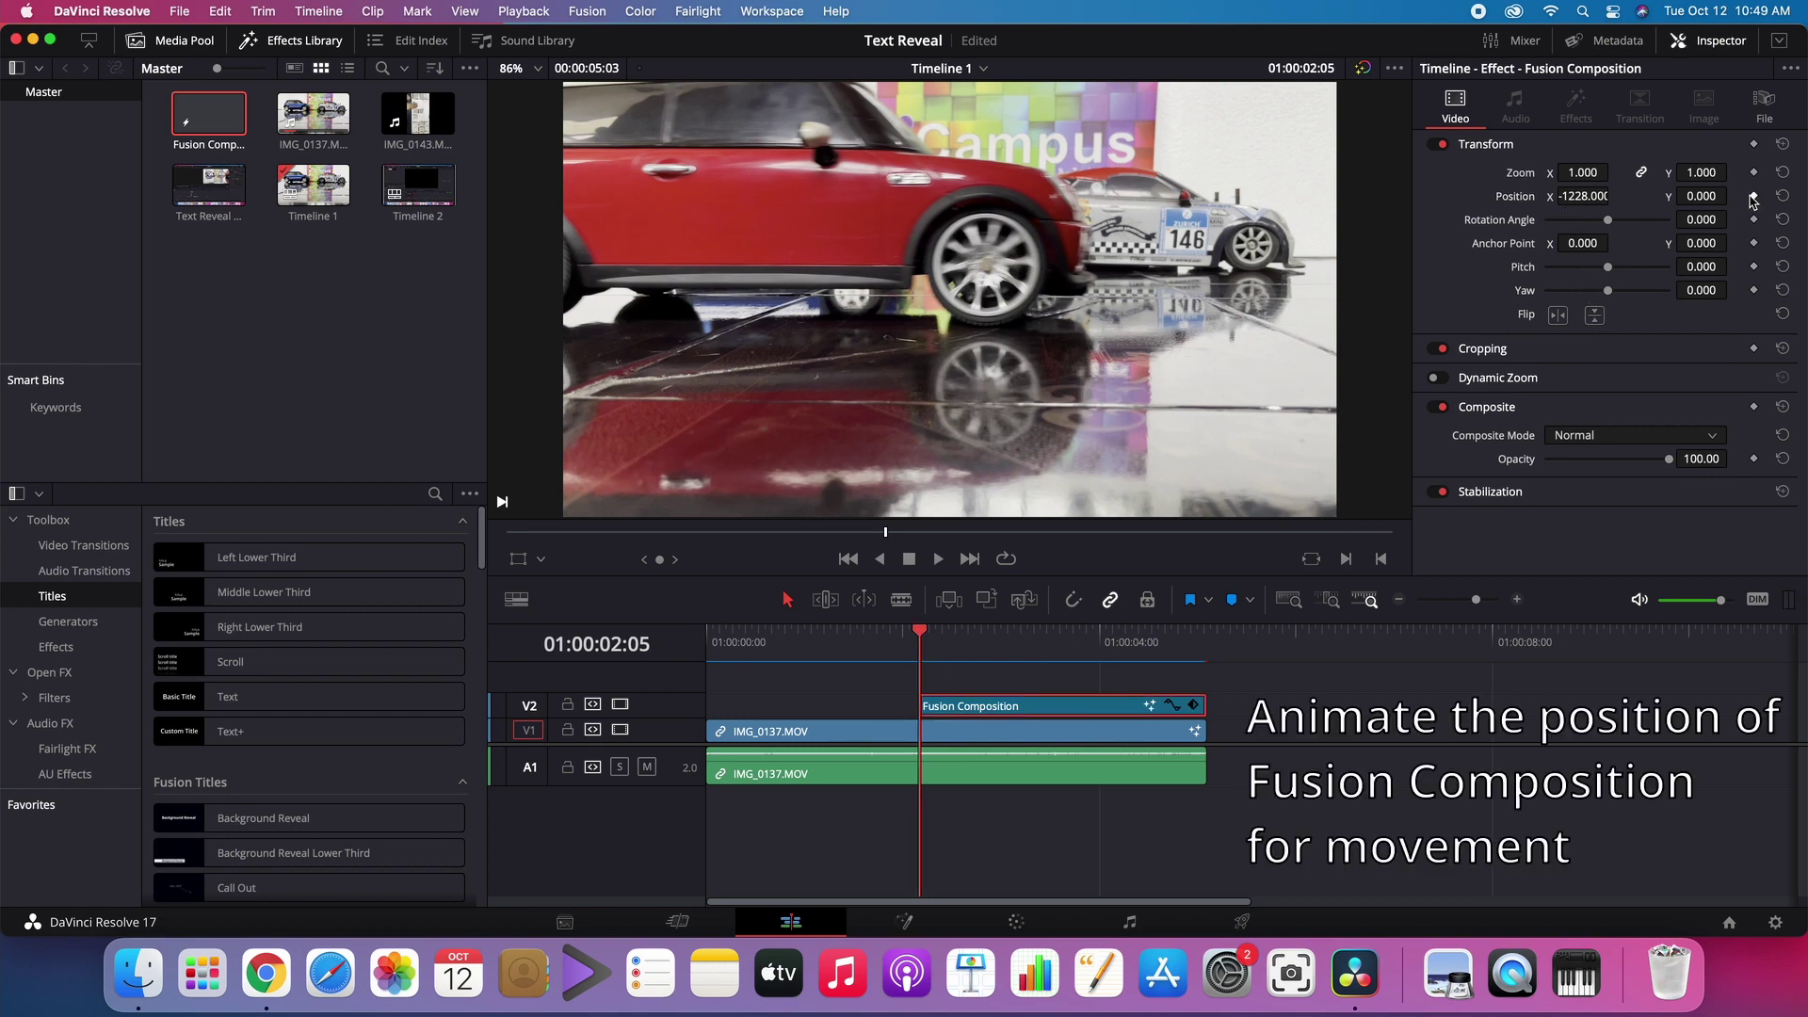
# Step: Play the timeline from the clip start to preview the smoke over the car
pyautogui.press('space')
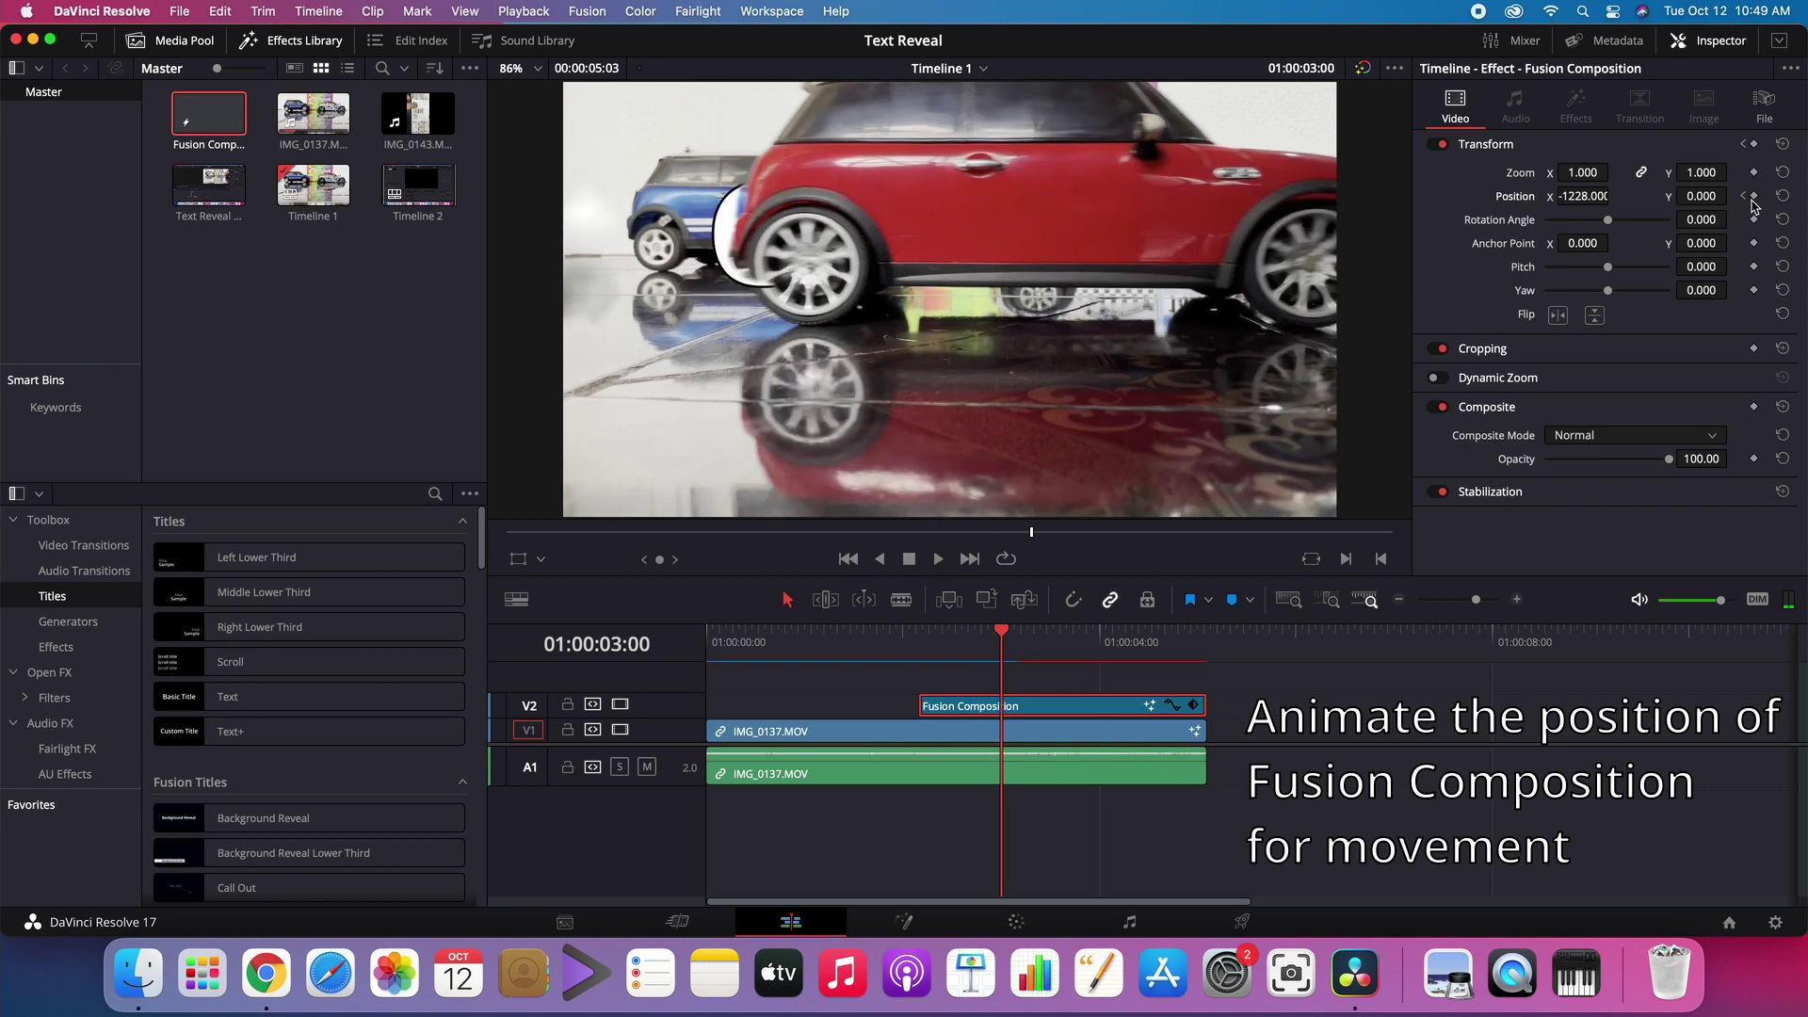
pyautogui.press('space')
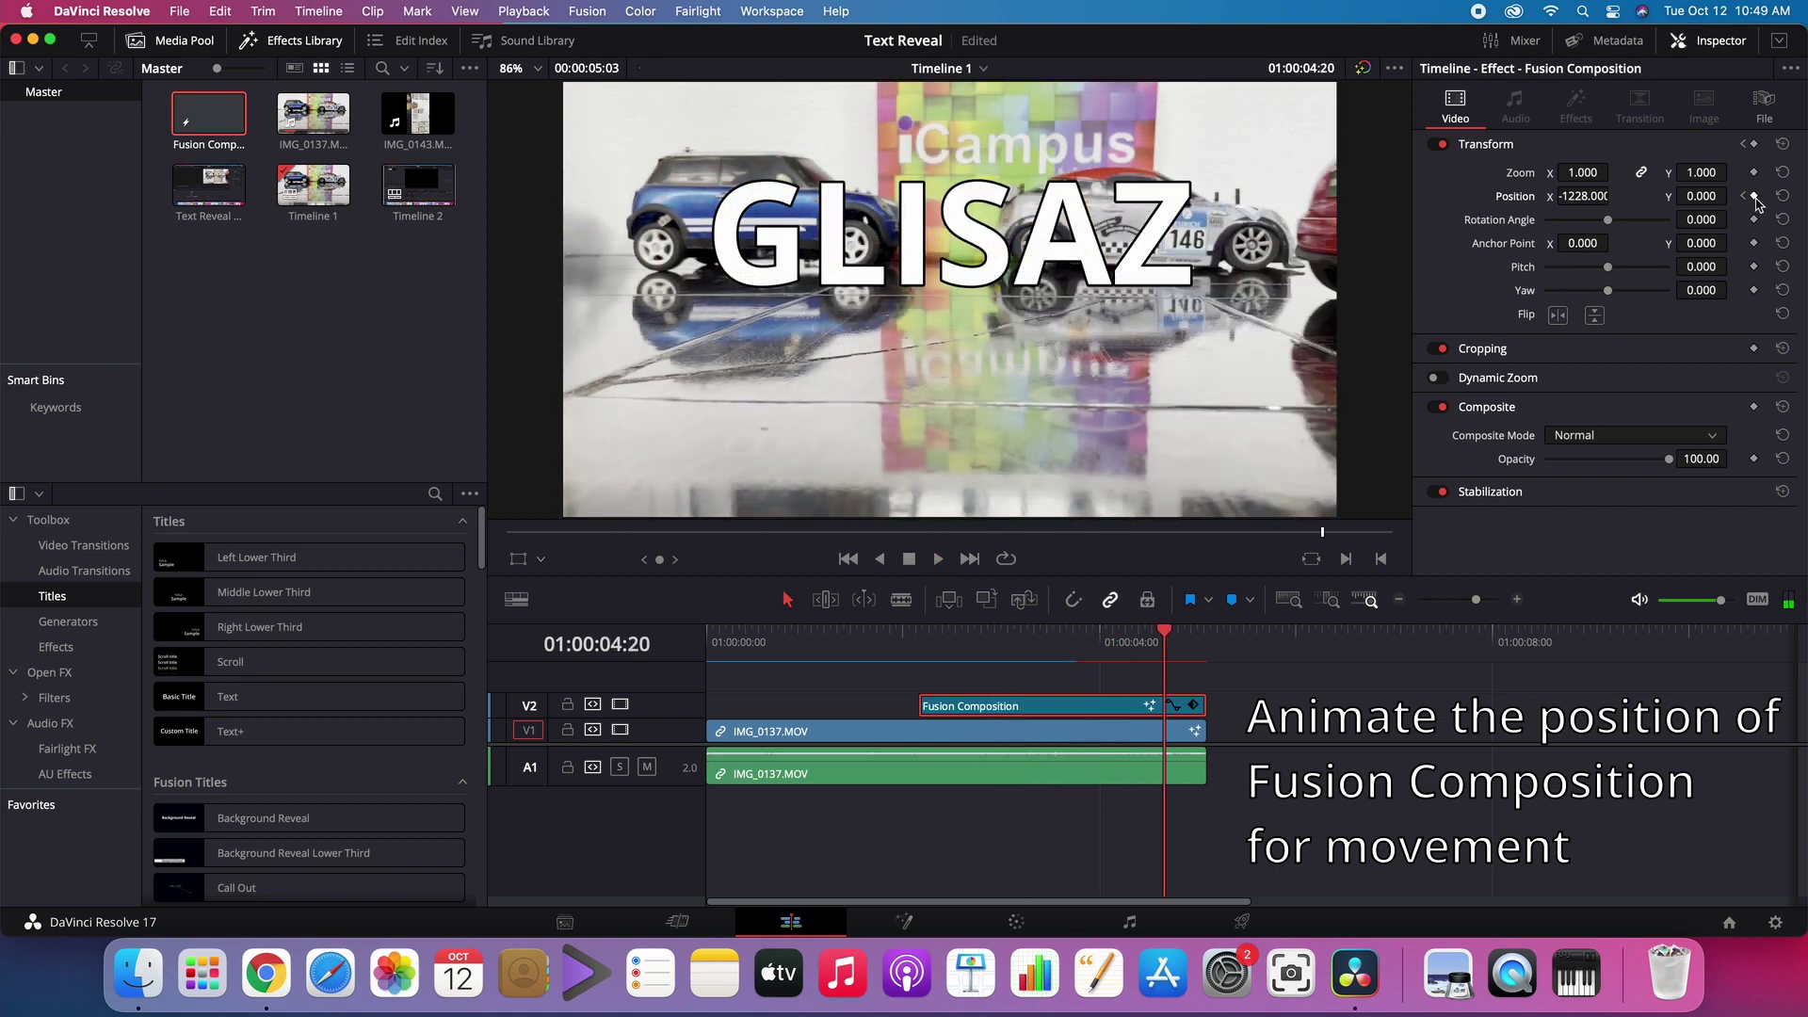